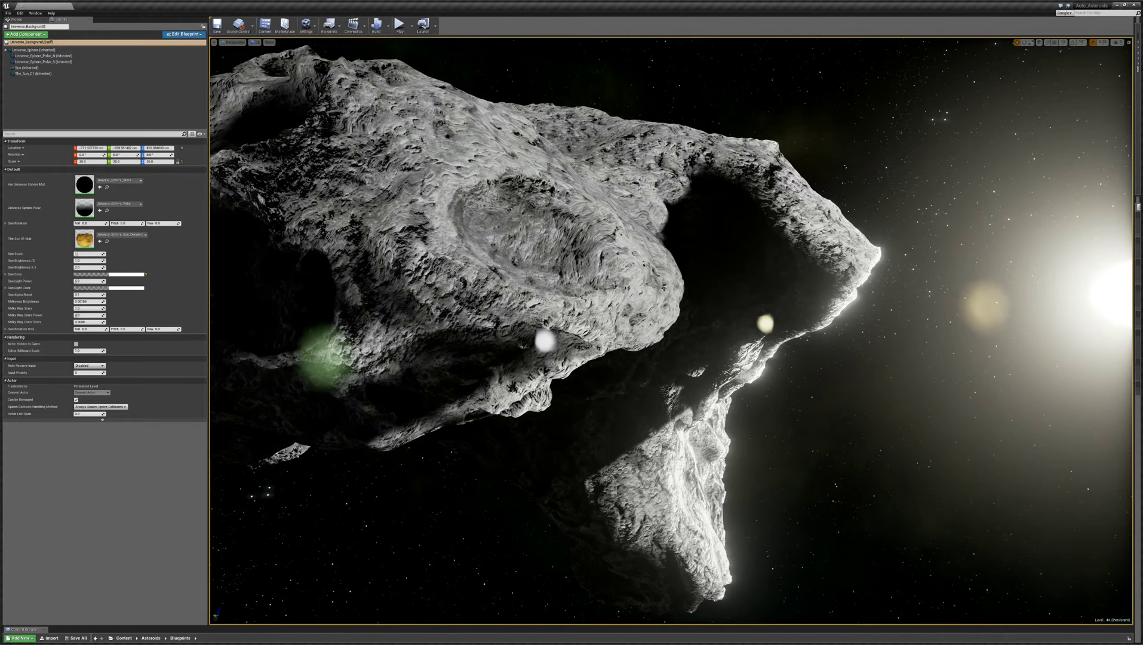
Step: Select the large asteroid and look through its basic, tessellation, UVW and texture settings
{"action": "left_click", "coordinate": [537, 251]}
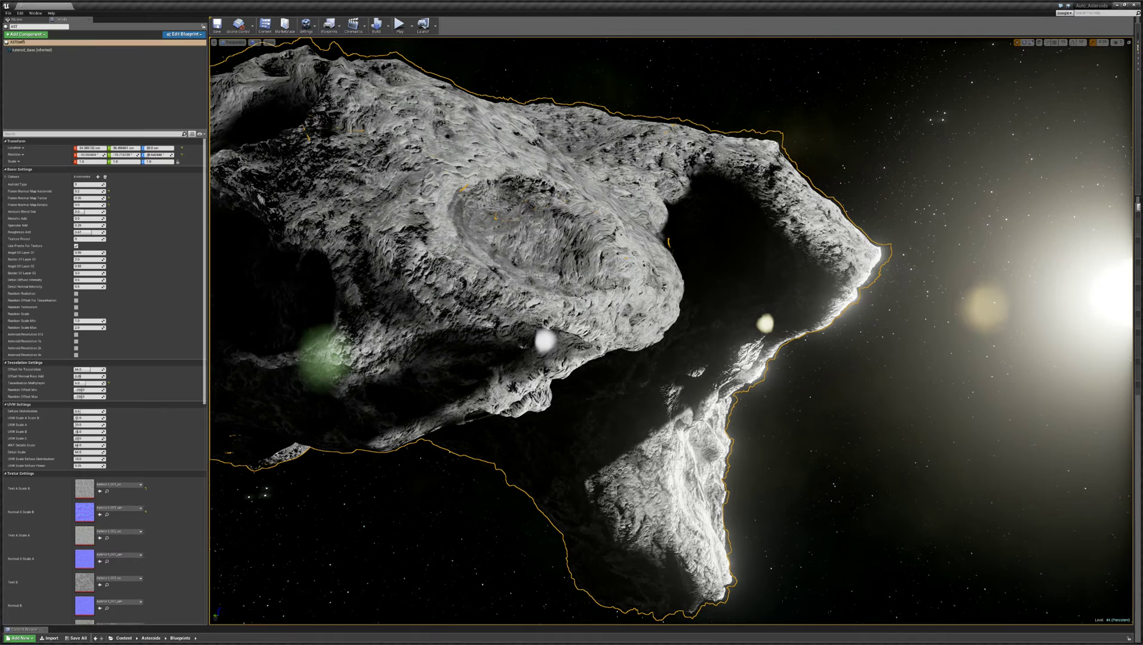
{"action": "scroll", "coordinate": [205, 338], "scroll_direction": "down", "scroll_amount": 8}
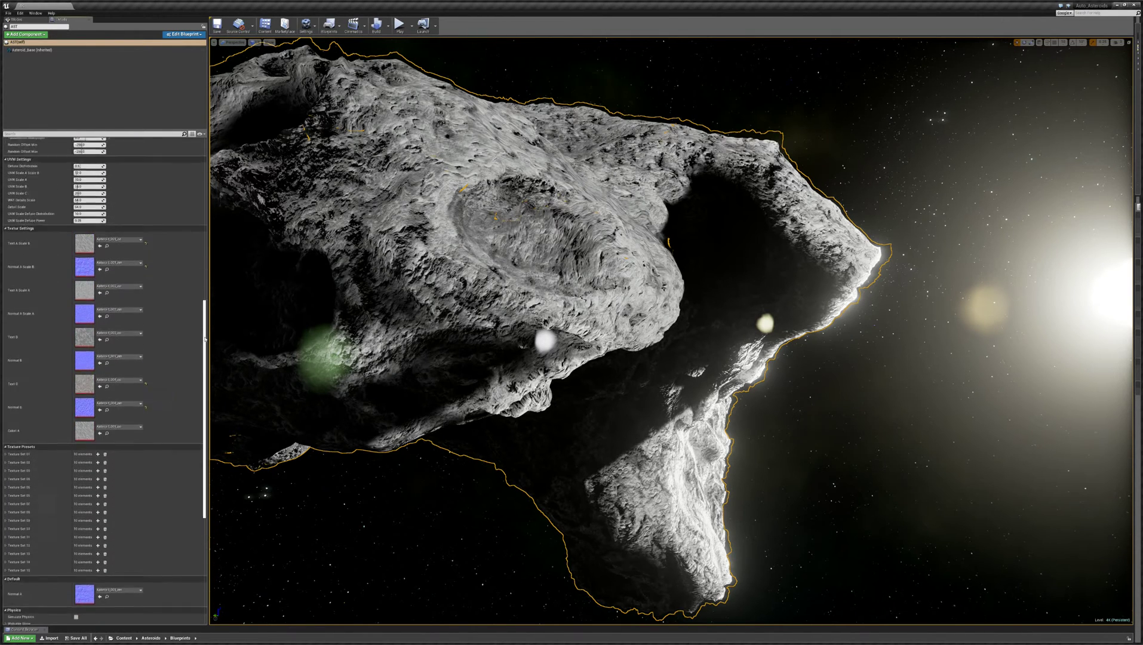
{"action": "left_click_drag", "start_coordinate": [205, 338], "coordinate": [210, 175]}
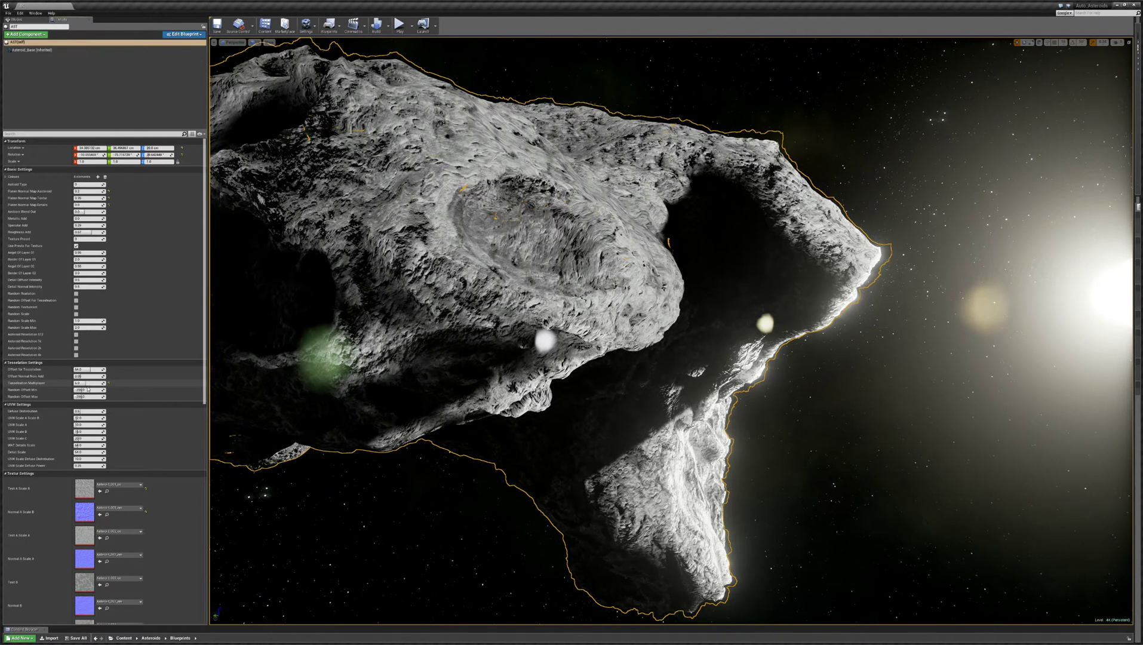
Step: Try a Tessellation Multiplier of 0 on the asteroid and restore the previous value
{"action": "left_click", "coordinate": [78, 383]}
{"action": "type", "text": "0"}
{"action": "key", "text": "Return"}
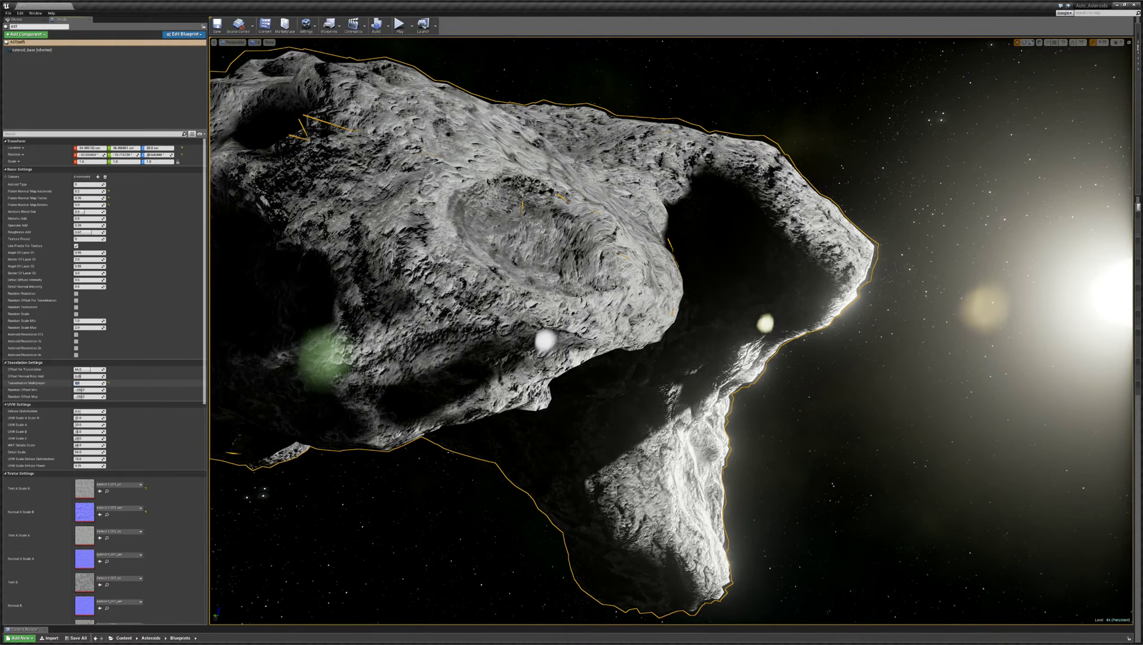
{"action": "key", "text": "Return"}
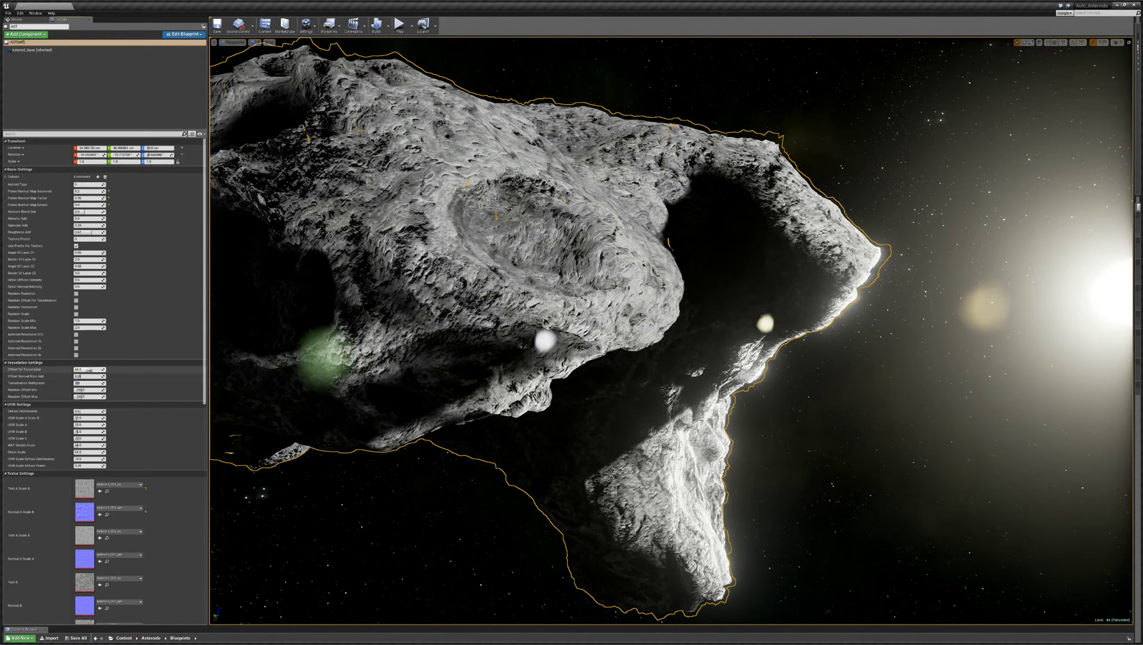
Step: Set the asteroid's Offset for Tessellation to 128 and its Tessellation Multiplier to 6
{"action": "left_click", "coordinate": [89, 370]}
{"action": "type", "text": "128"}
{"action": "key", "text": "Return"}
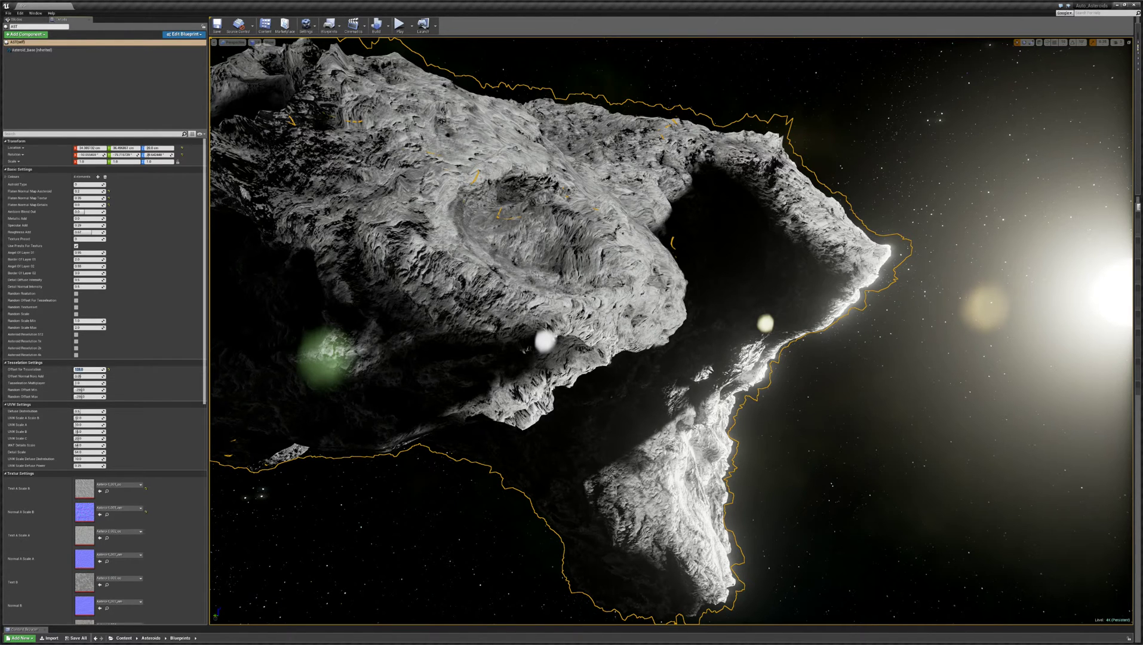
{"action": "left_click", "coordinate": [86, 383]}
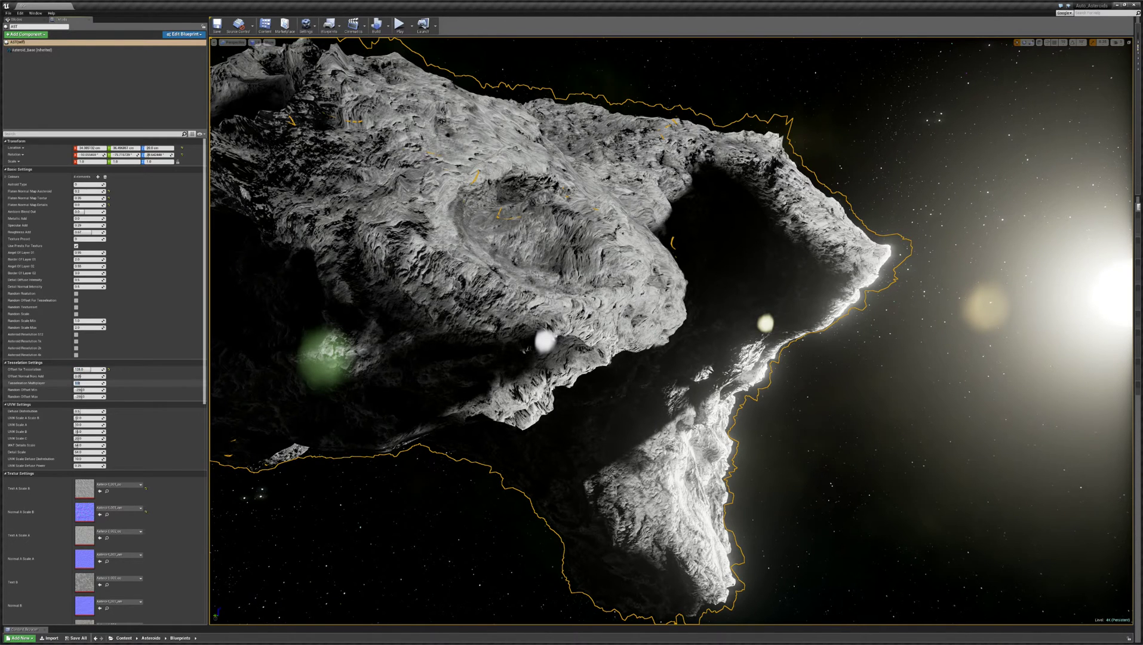
{"action": "type", "text": "6"}
{"action": "key", "text": "Return"}
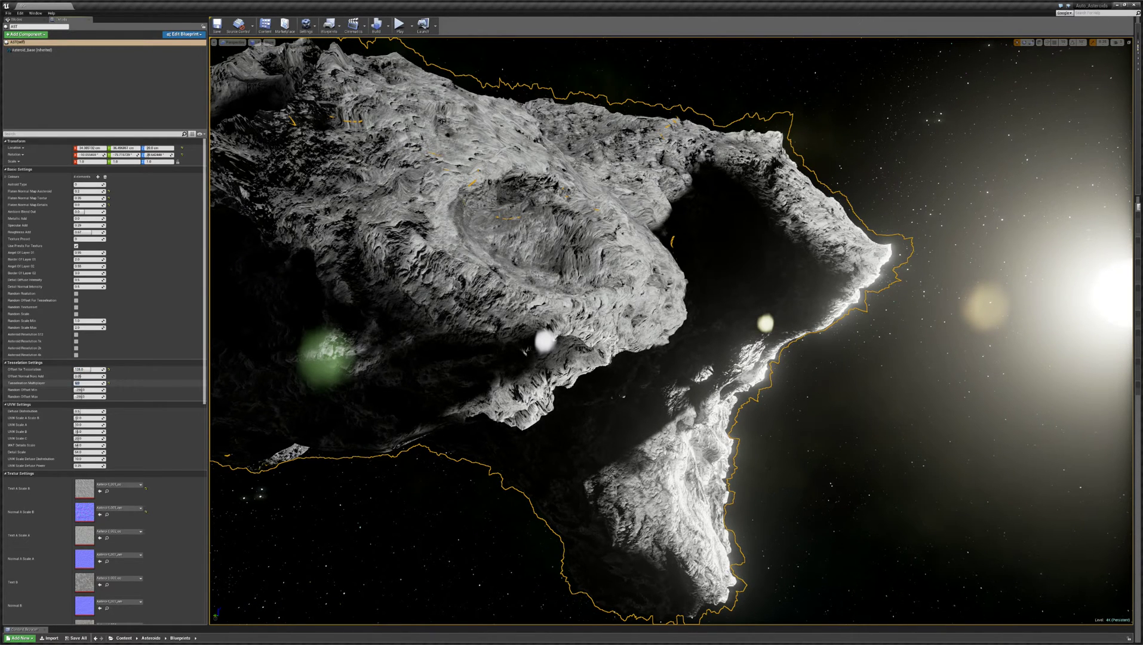
Step: Reduce the asteroid's Offset for Tessellation to 94
{"action": "left_click", "coordinate": [87, 370]}
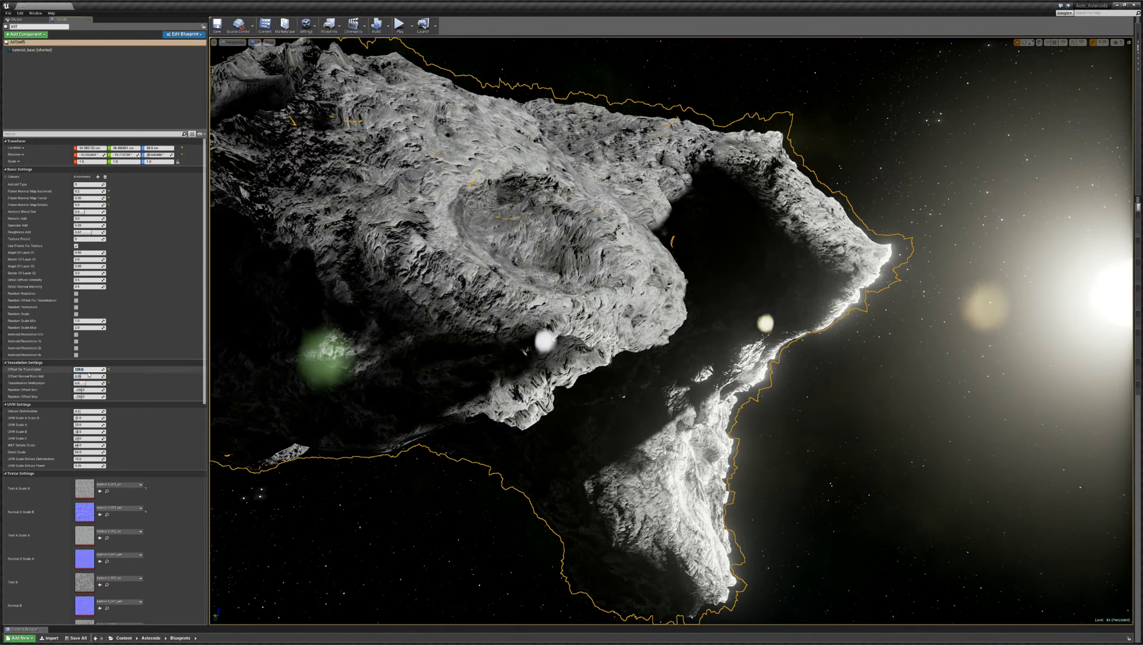
{"action": "type", "text": "94"}
{"action": "key", "text": "Return"}
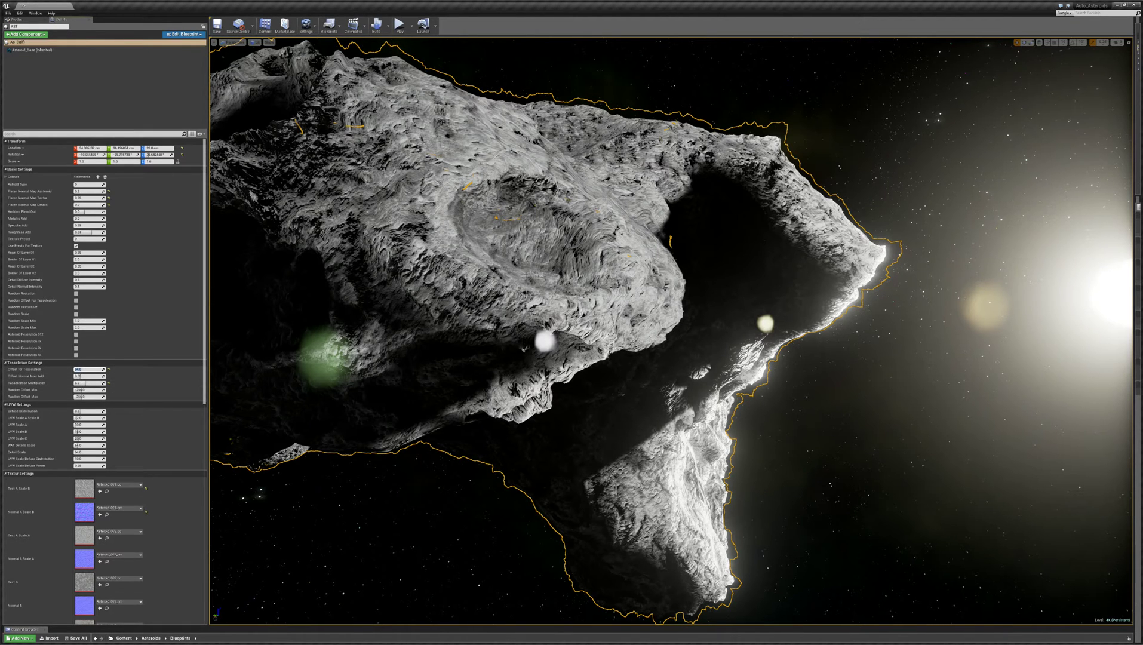
Step: Reselect the asteroid from its surface and change its UVW Scale A
{"action": "right_click_drag", "start_coordinate": [669, 335], "coordinate": [658, 319]}
{"action": "left_click", "coordinate": [860, 454]}
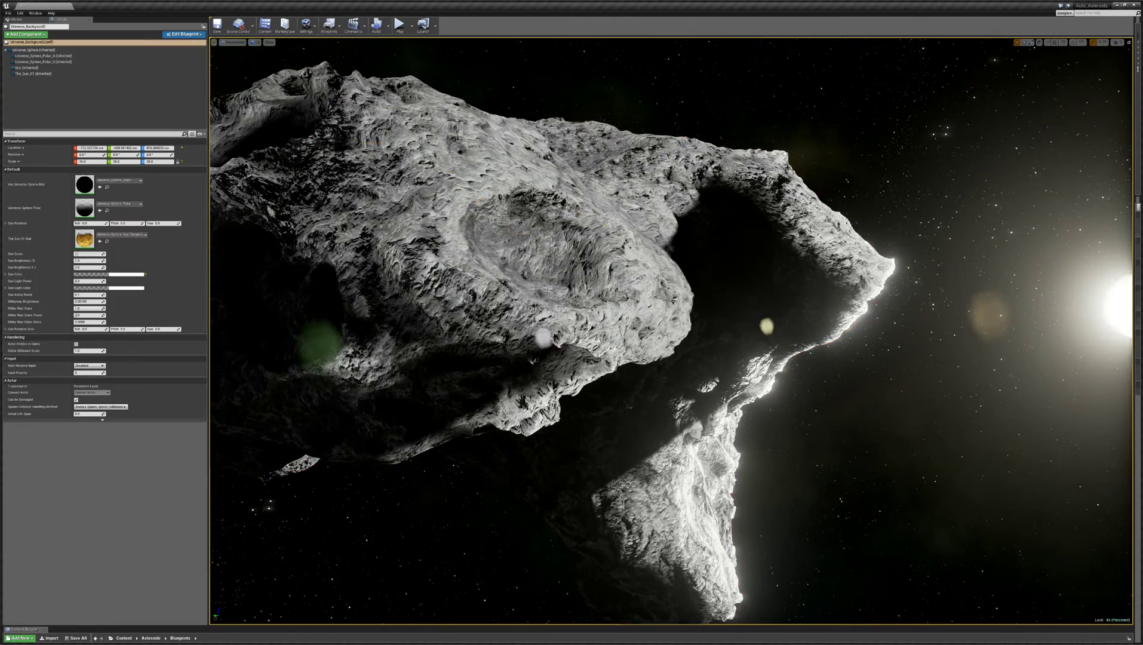
{"action": "right_click_drag", "start_coordinate": [860, 454], "coordinate": [807, 437]}
{"action": "key", "text": "w"}
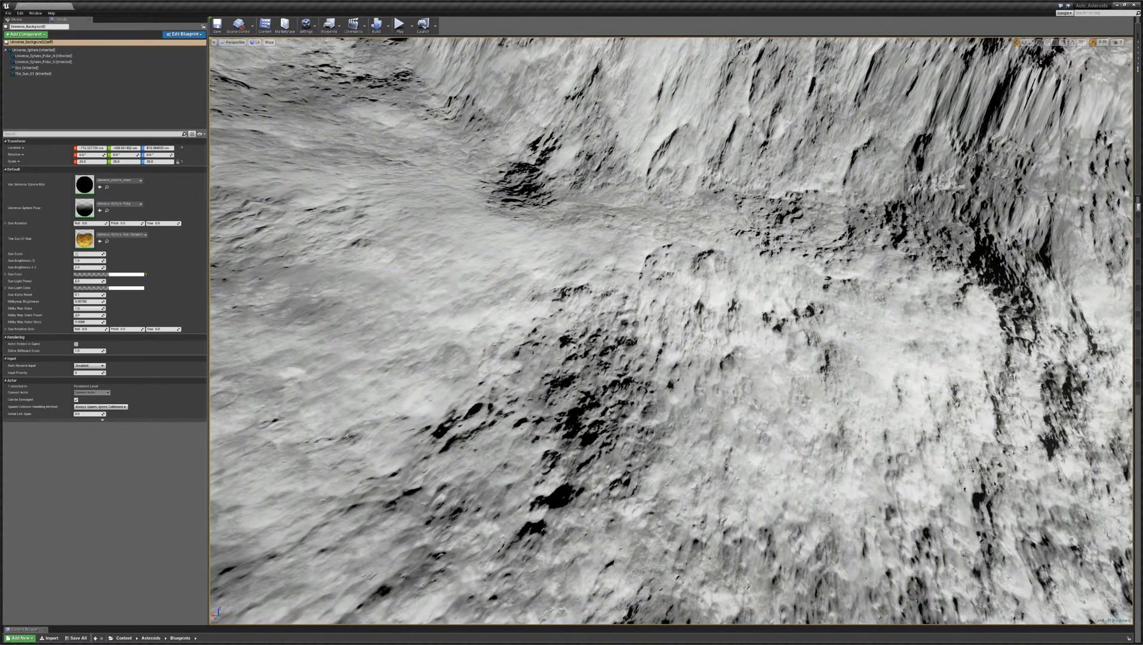
{"action": "left_click", "coordinate": [257, 344]}
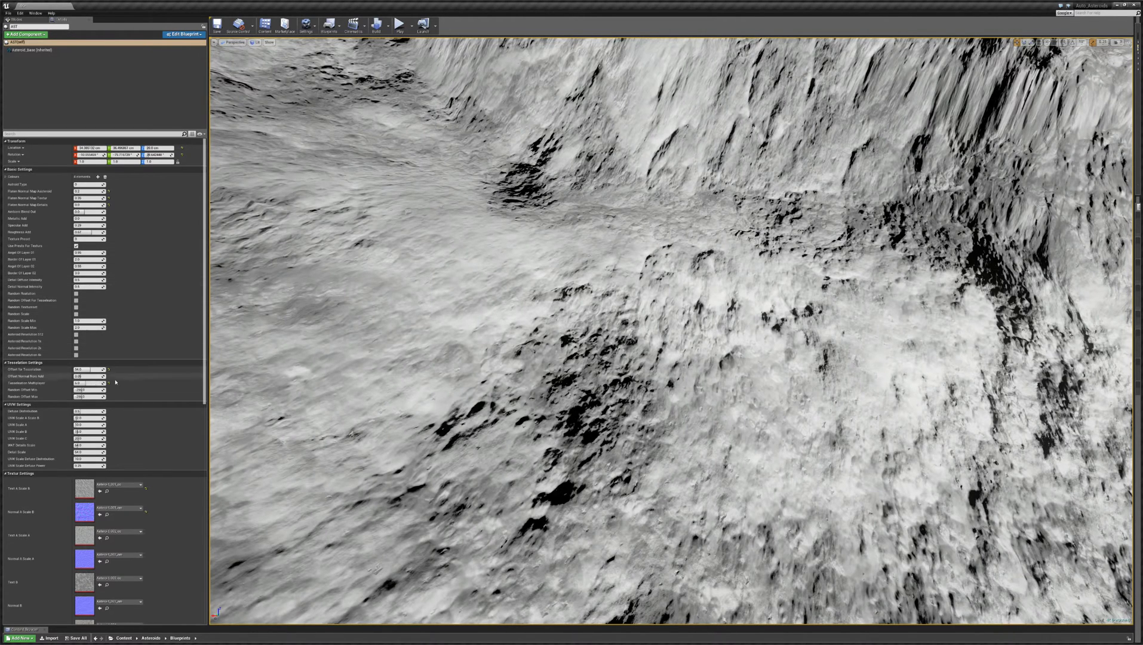
{"action": "scroll", "coordinate": [204, 359], "scroll_direction": "down", "scroll_amount": 2}
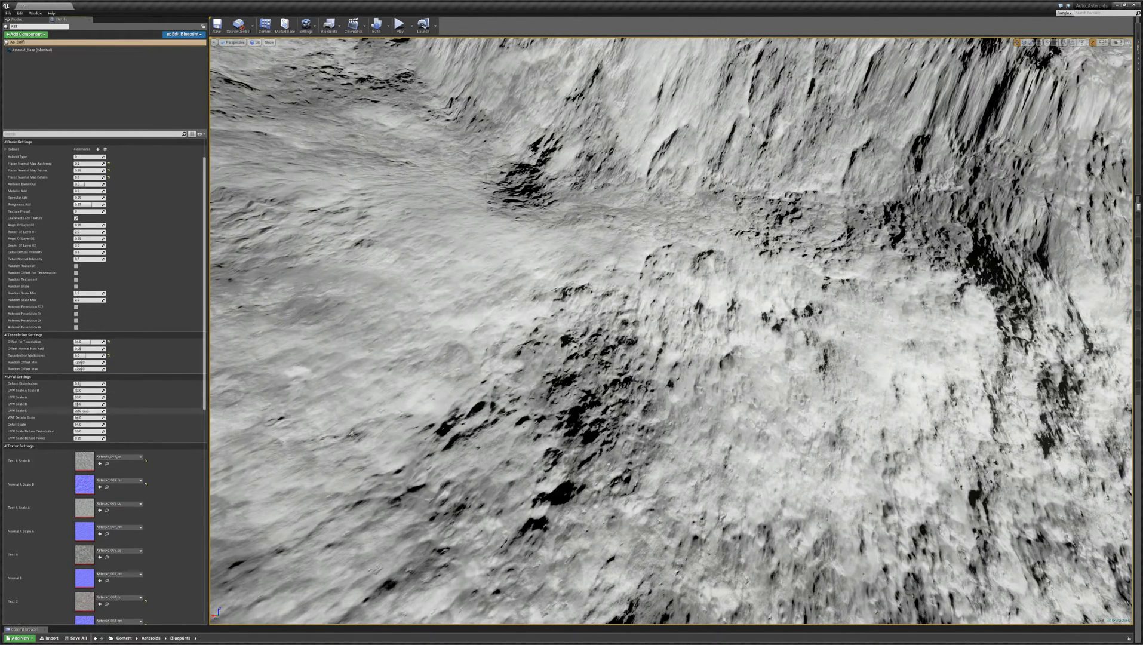
{"action": "key", "text": "Return"}
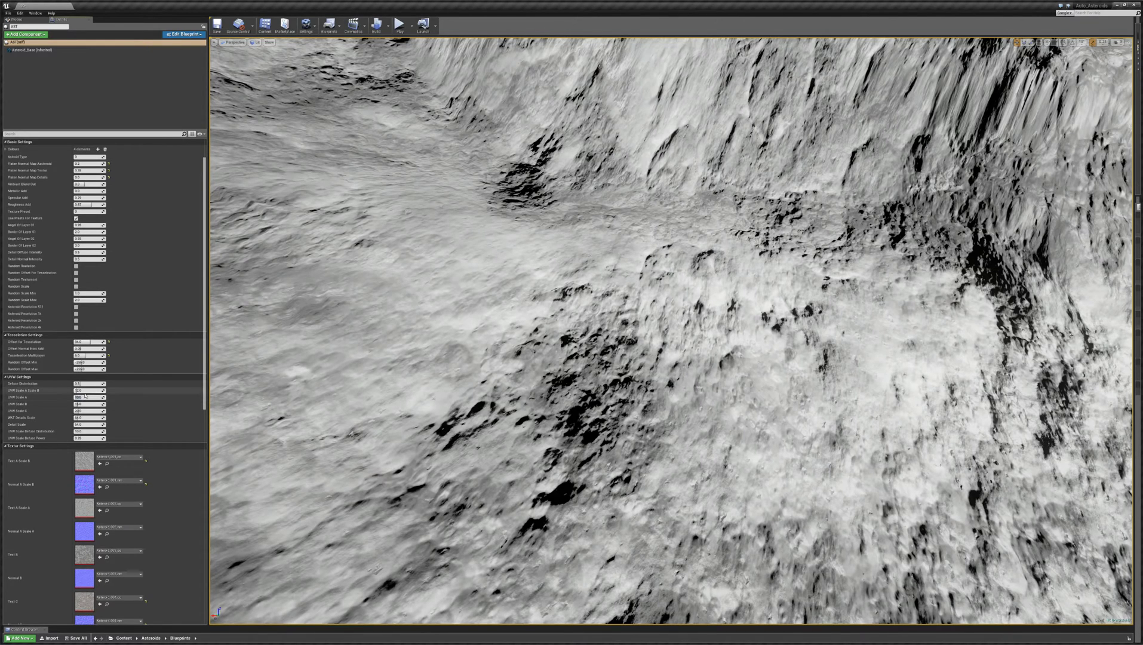
Step: Set the asteroid's UVW Scale B to 30 and UVW Scale C to 64
{"action": "left_click", "coordinate": [81, 404]}
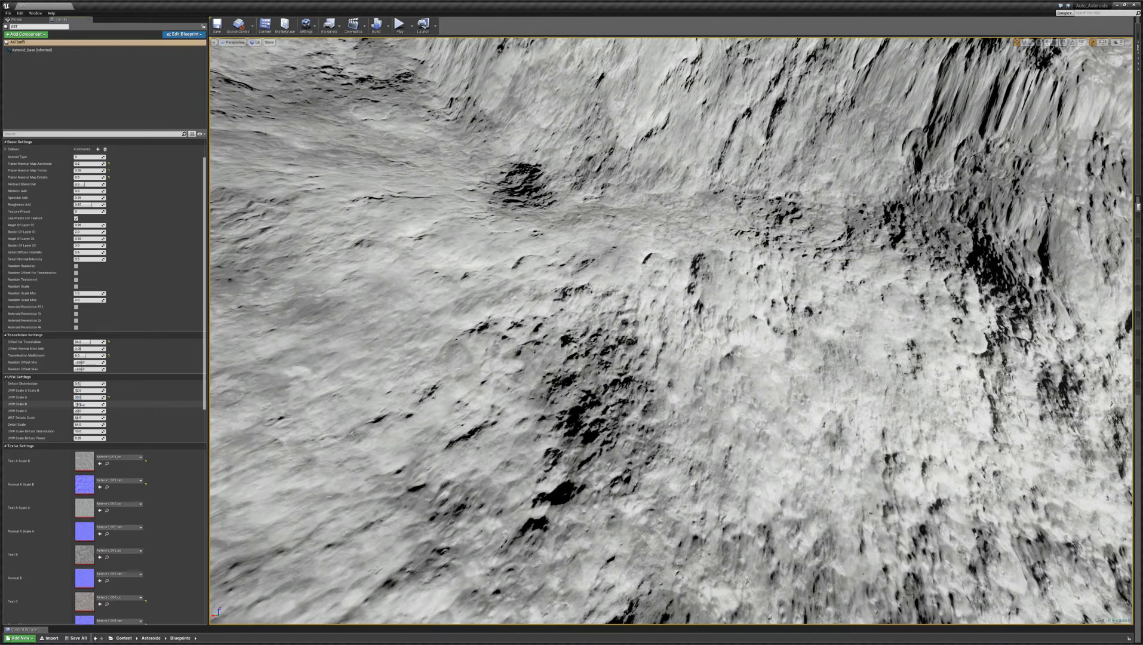
{"action": "type", "text": "30"}
{"action": "key", "text": "Return"}
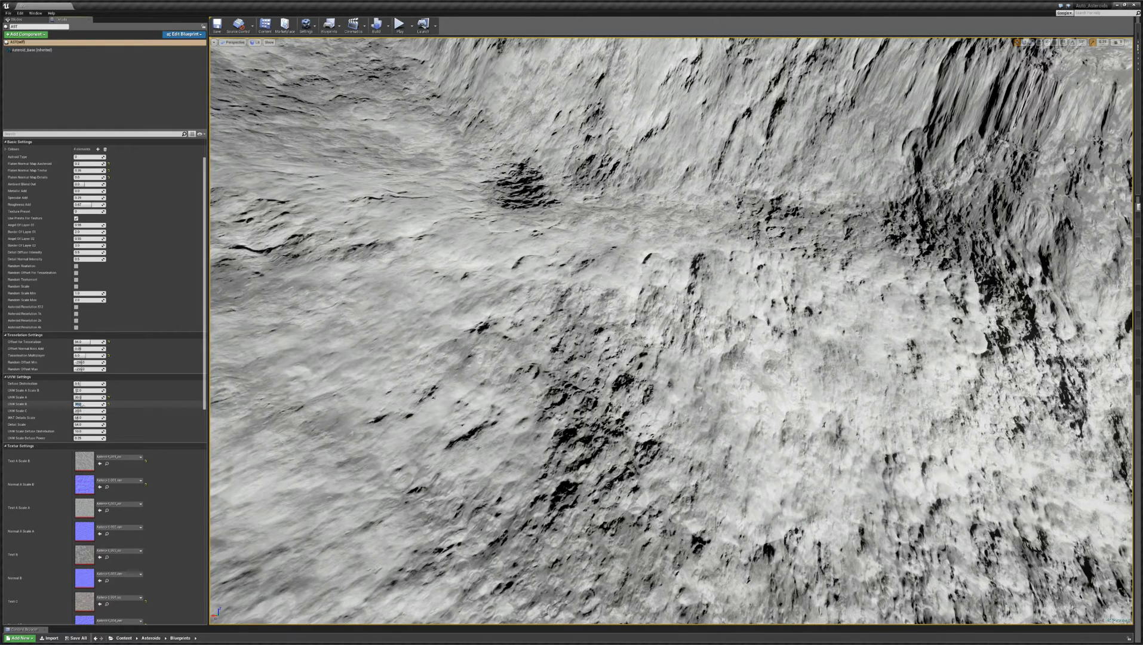
{"action": "left_click", "coordinate": [81, 411]}
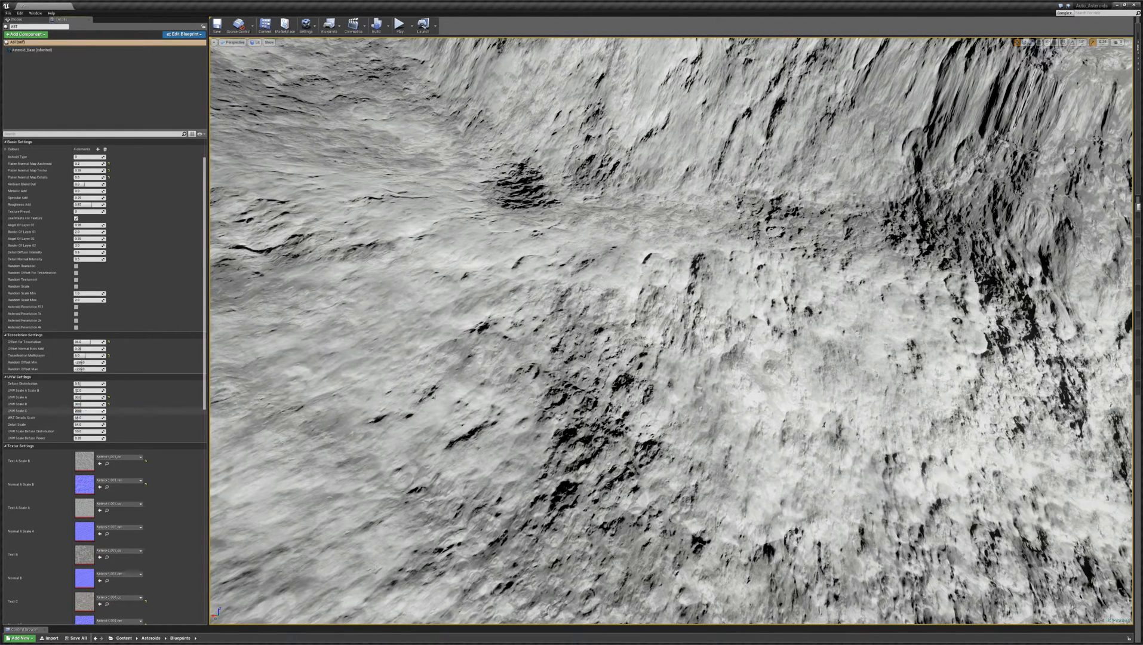
{"action": "type", "text": "64"}
{"action": "key", "text": "Return"}
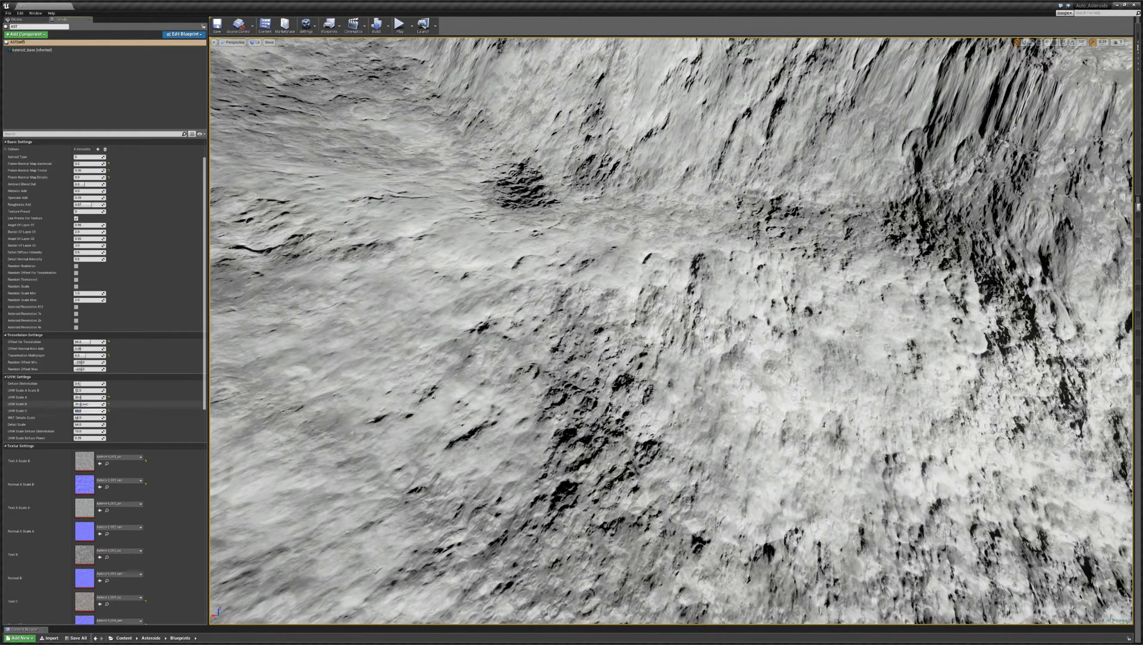
Step: Set UVW Scale A to 64 after trying a value of 8, and lower UVW Scale B
{"action": "left_click", "coordinate": [85, 397]}
{"action": "type", "text": "8"}
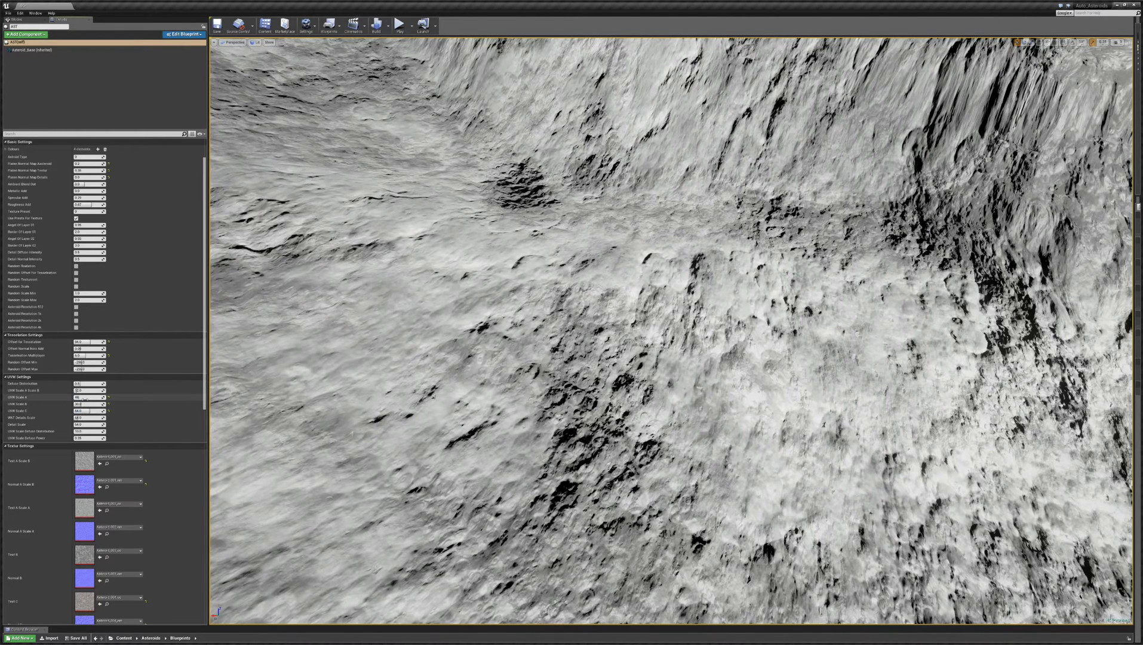
{"action": "key", "text": "Return"}
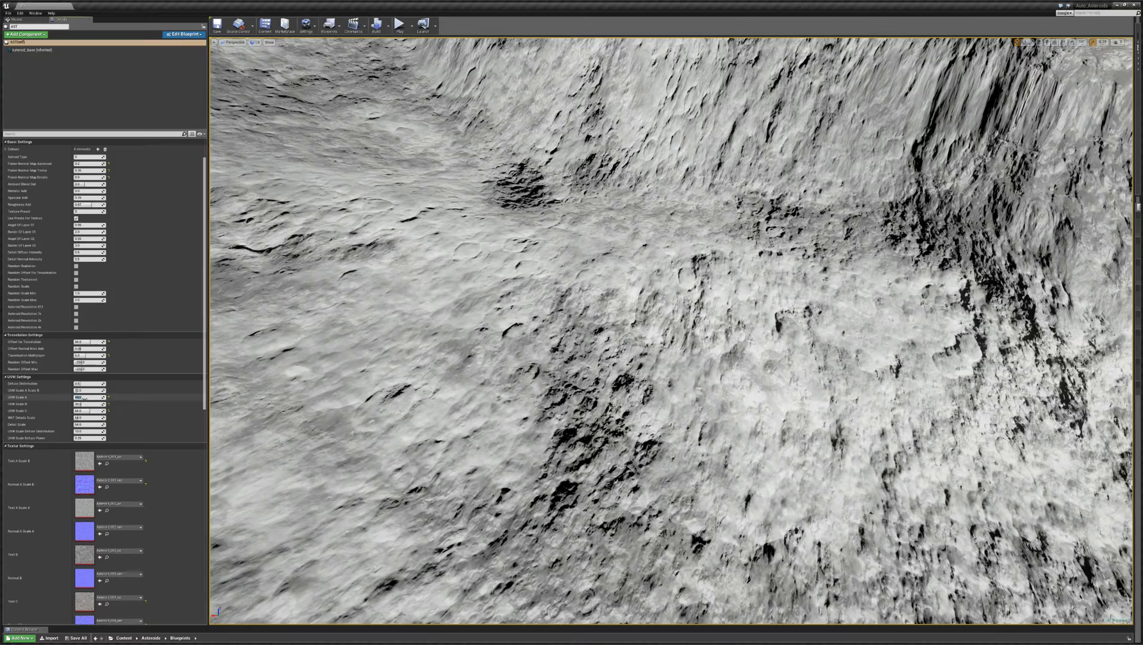
{"action": "type", "text": "64"}
{"action": "key", "text": "Return"}
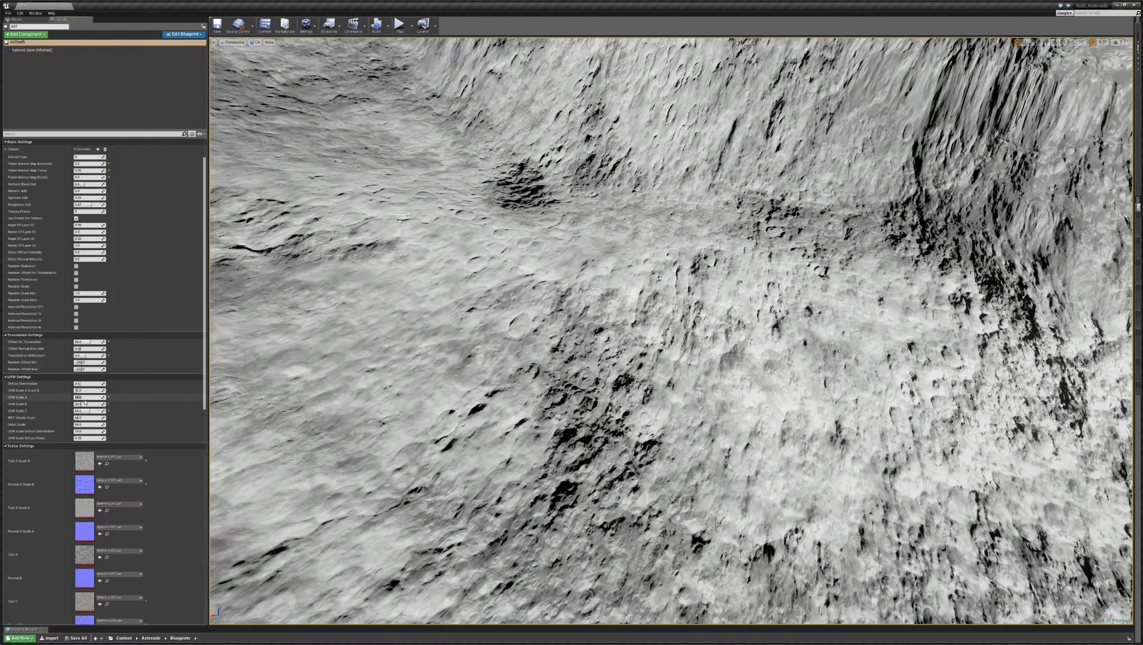
{"action": "left_click_drag", "start_coordinate": [83, 404], "coordinate": [76, 405]}
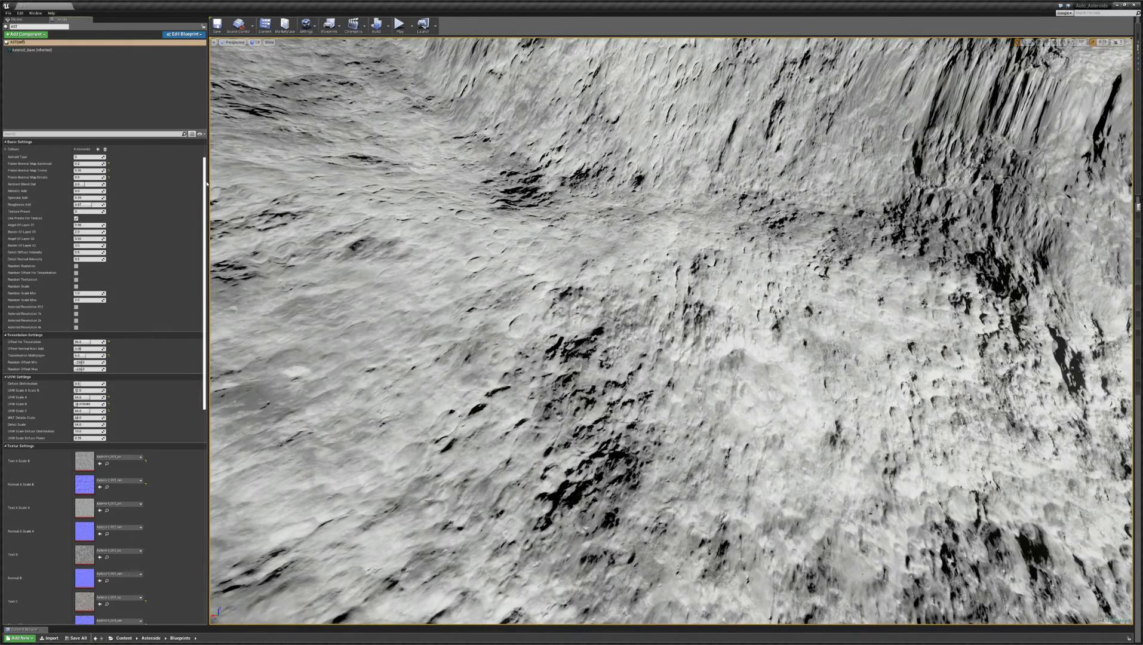
Step: Expand the asteroid's list of layer colours and make the first colour crimson
{"action": "scroll", "coordinate": [204, 181], "scroll_direction": "up", "scroll_amount": 2}
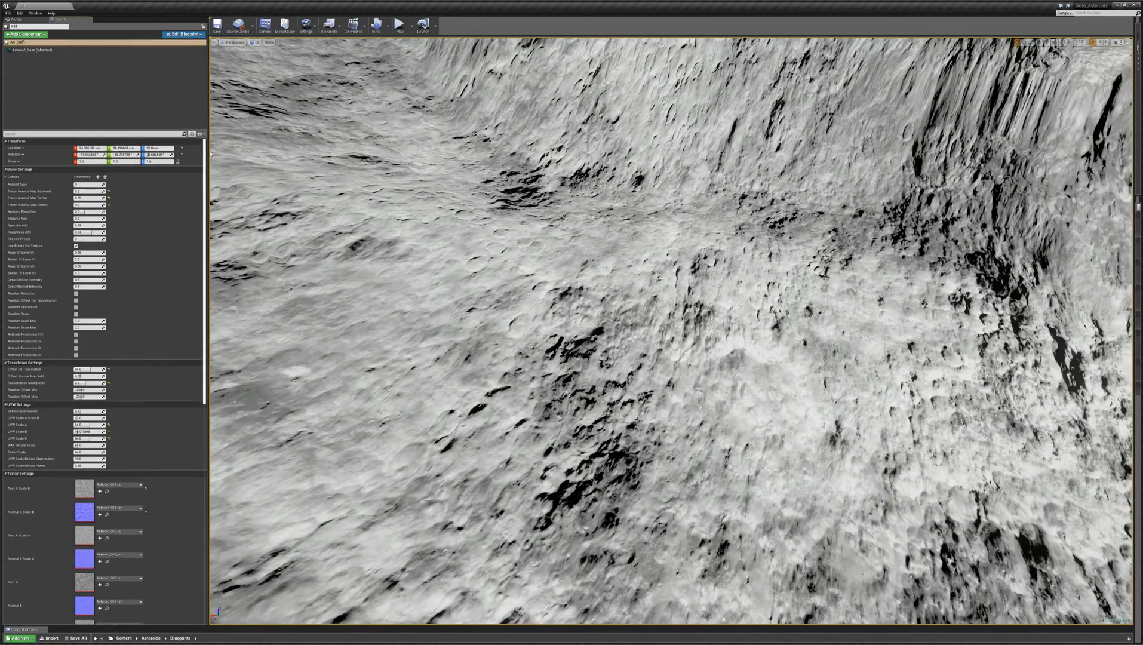
{"action": "left_click", "coordinate": [6, 178]}
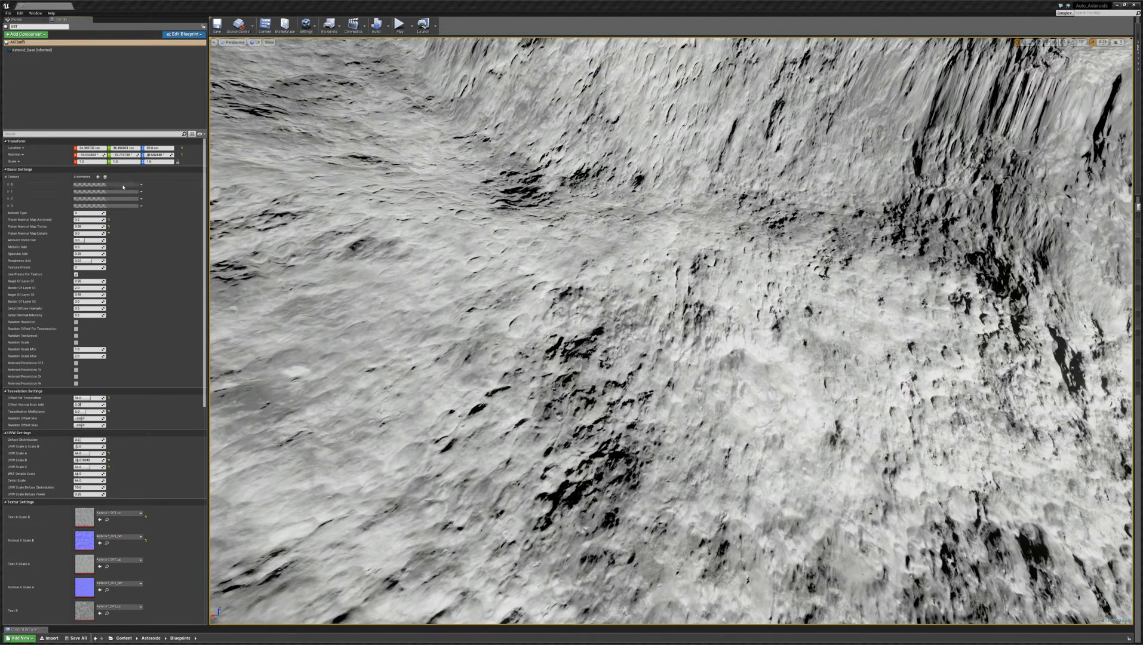
{"action": "left_click_drag", "start_coordinate": [188, 240], "coordinate": [212, 220]}
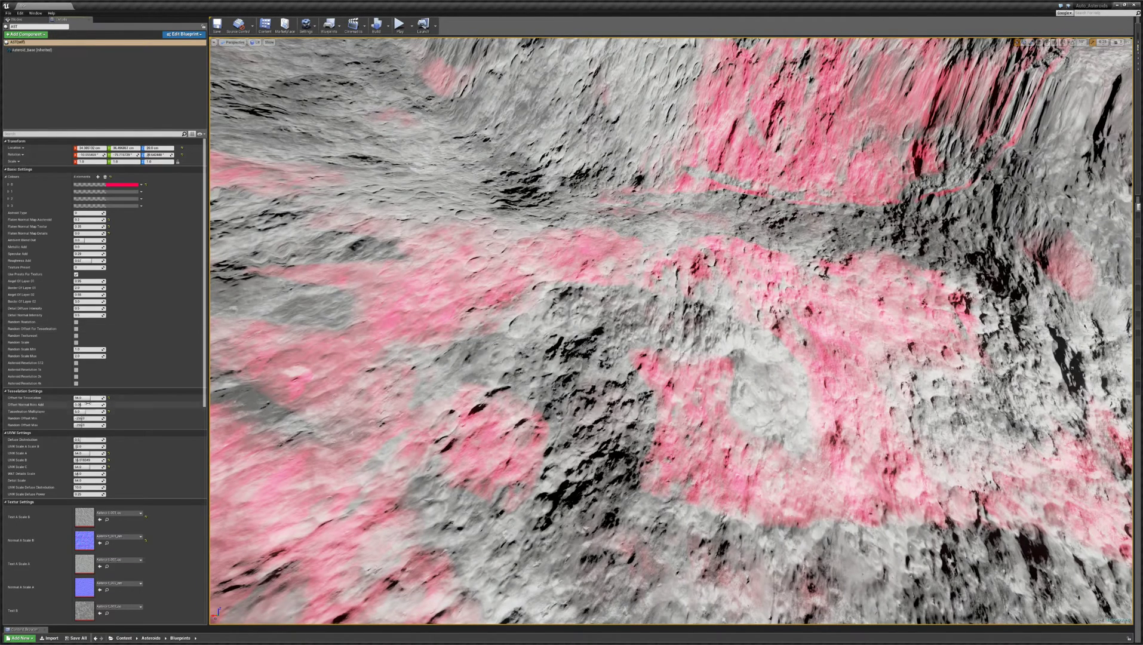
Step: Compare UVW Scale A at 1 and at 64, and settle on a value between the two
{"action": "left_click", "coordinate": [87, 453]}
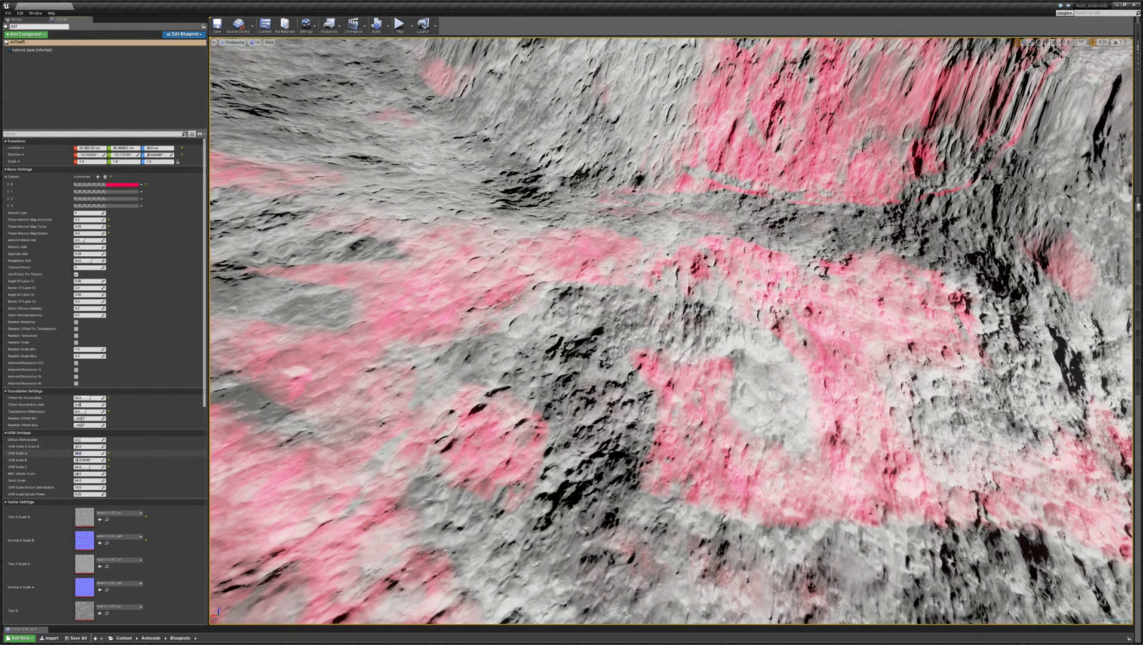
{"action": "type", "text": "1"}
{"action": "key", "text": "Return"}
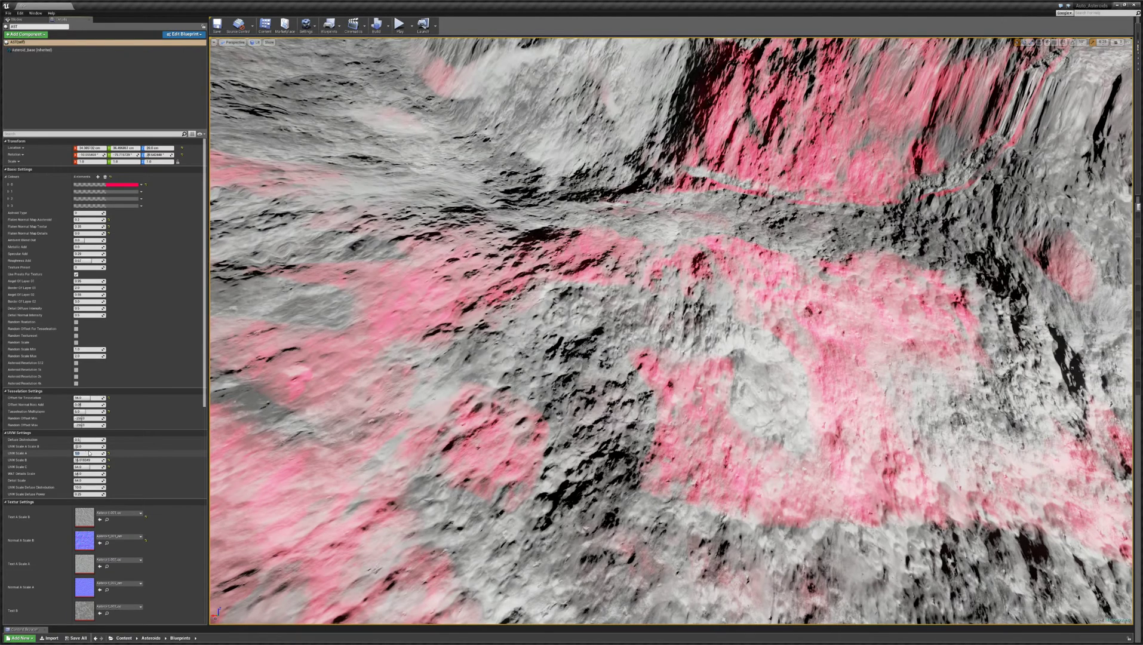
{"action": "type", "text": "64"}
{"action": "key", "text": "Return"}
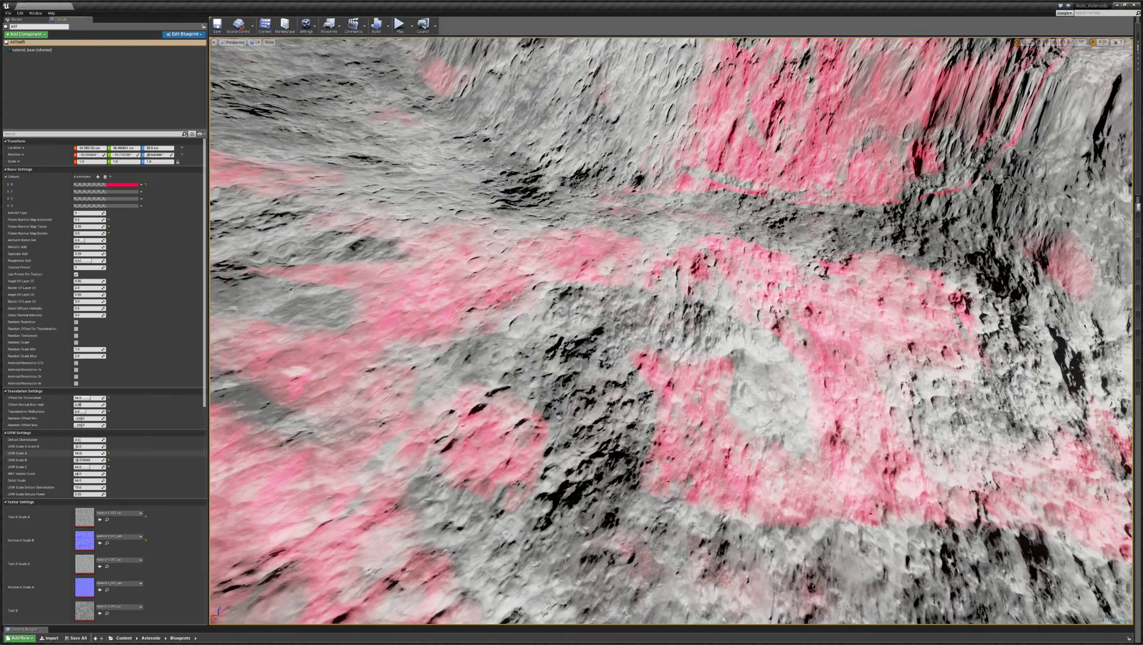
{"action": "left_click_drag", "start_coordinate": [102, 454], "coordinate": [94, 454]}
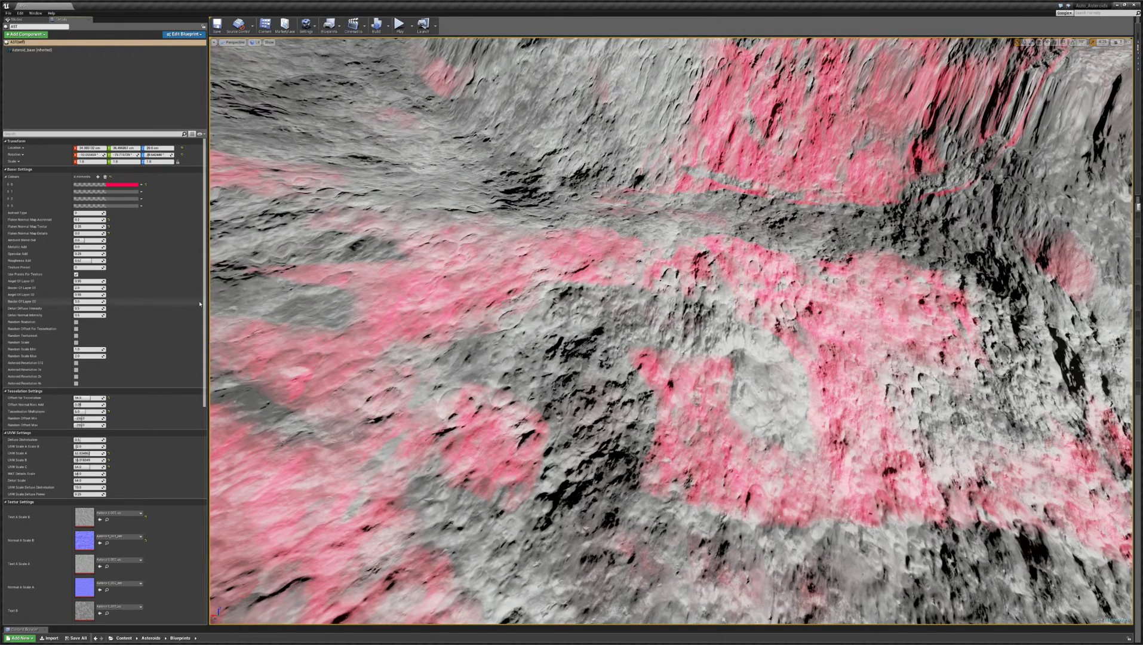
Step: Adjust the first value of Layer 01 so its crimson tint covers more of the asteroid's surface
{"action": "left_click", "coordinate": [101, 281]}
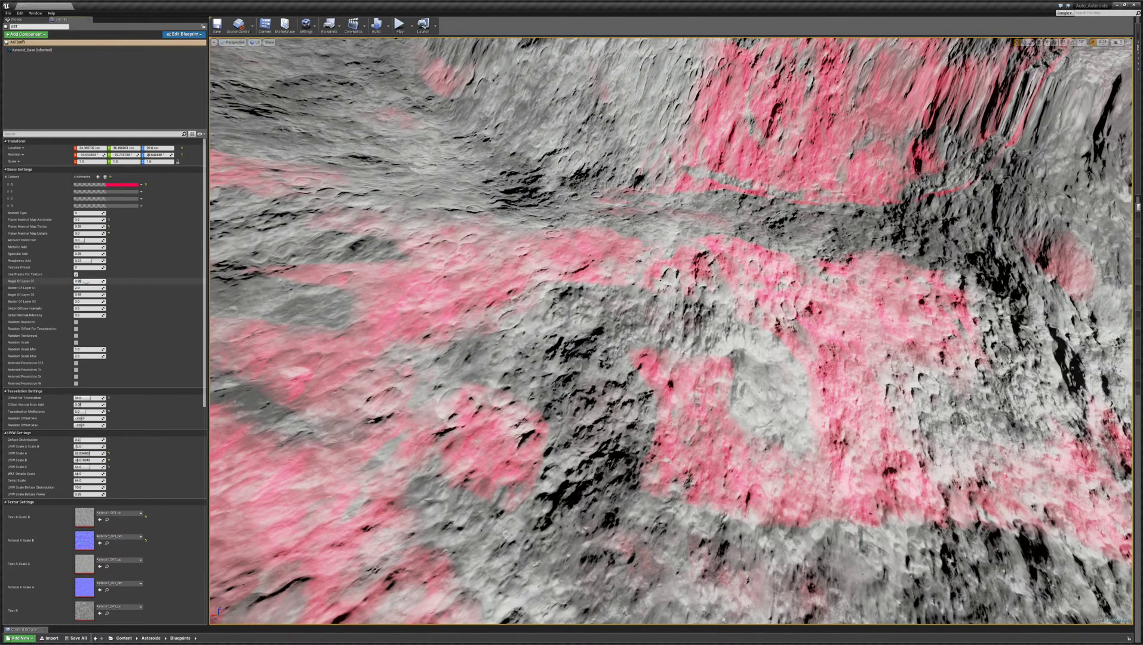
{"action": "type", "text": "9"}
{"action": "key", "text": "Return"}
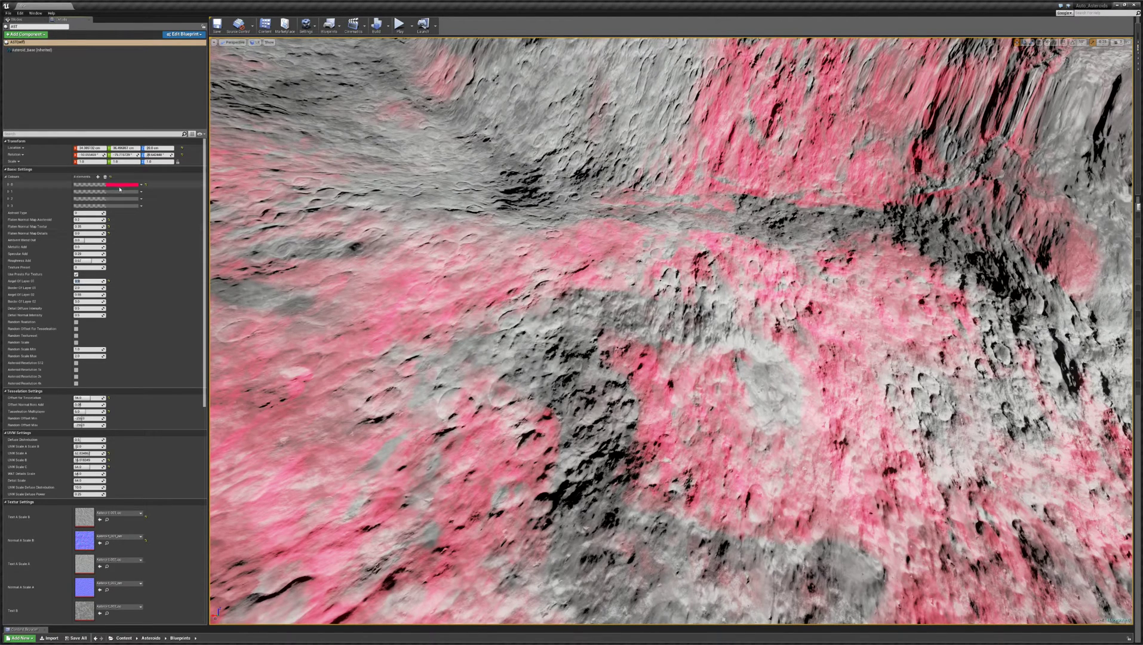
Step: Make the asteroid's second layer colour olive yellow and its third layer colour green
{"action": "left_click_drag", "start_coordinate": [162, 255], "coordinate": [202, 232]}
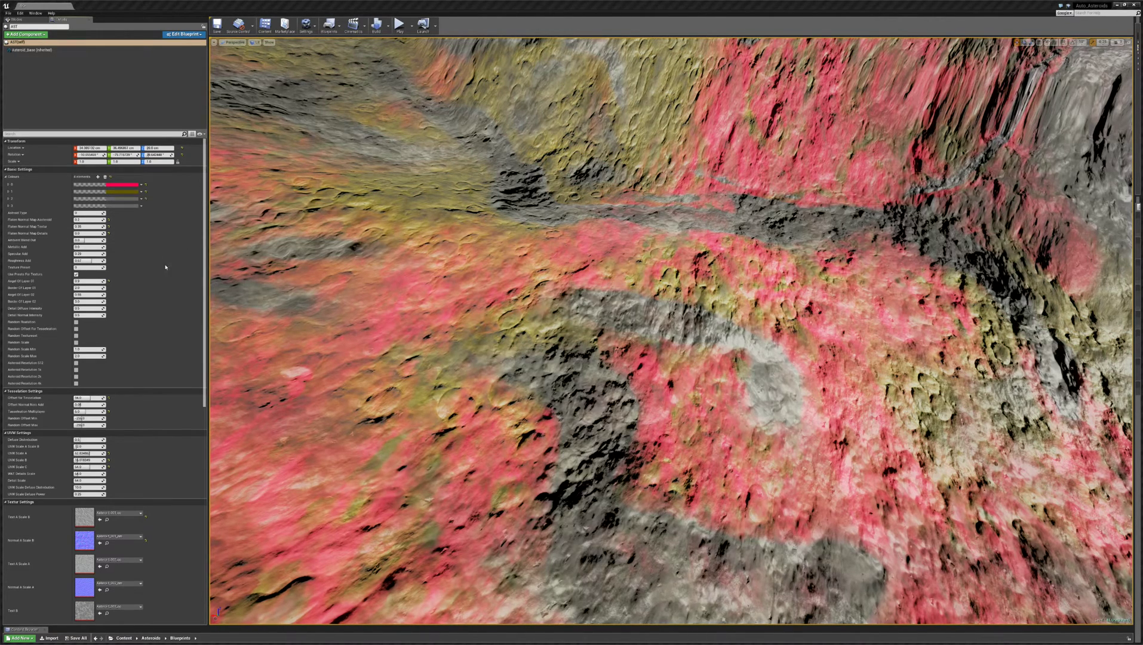
{"action": "left_click_drag", "start_coordinate": [154, 272], "coordinate": [140, 276]}
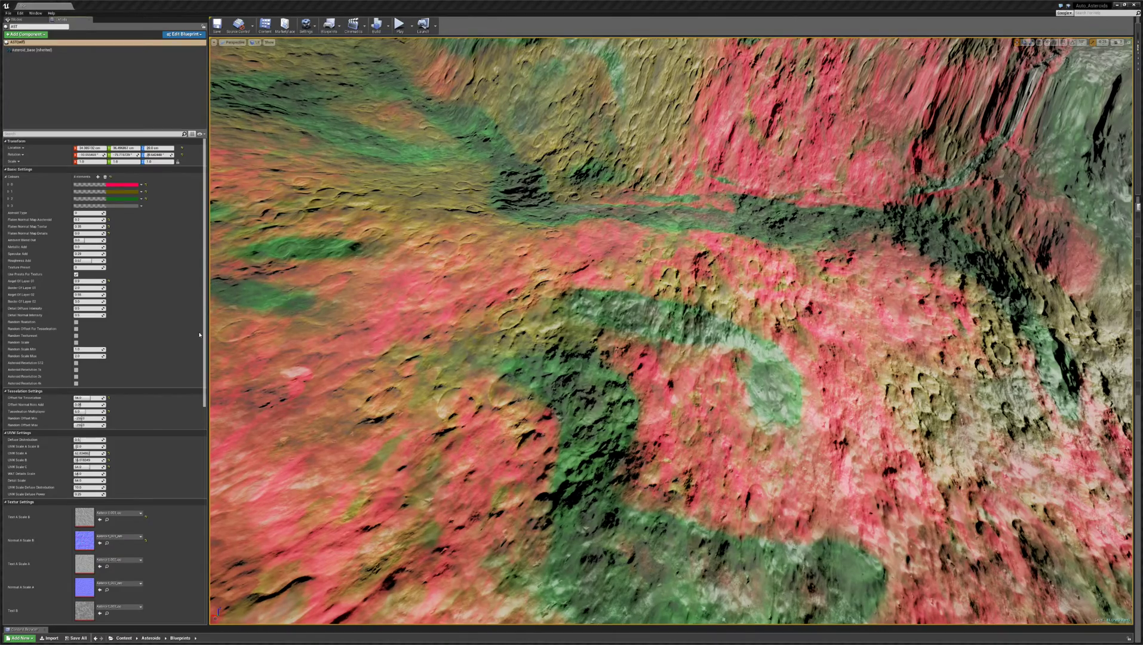
{"action": "mouse_move", "coordinate": [671, 332]}
{"action": "right_mouse_down"}
{"action": "mouse_move", "coordinate": [716, 308]}
{"action": "mouse_move", "coordinate": [673, 319]}
{"action": "right_mouse_up"}
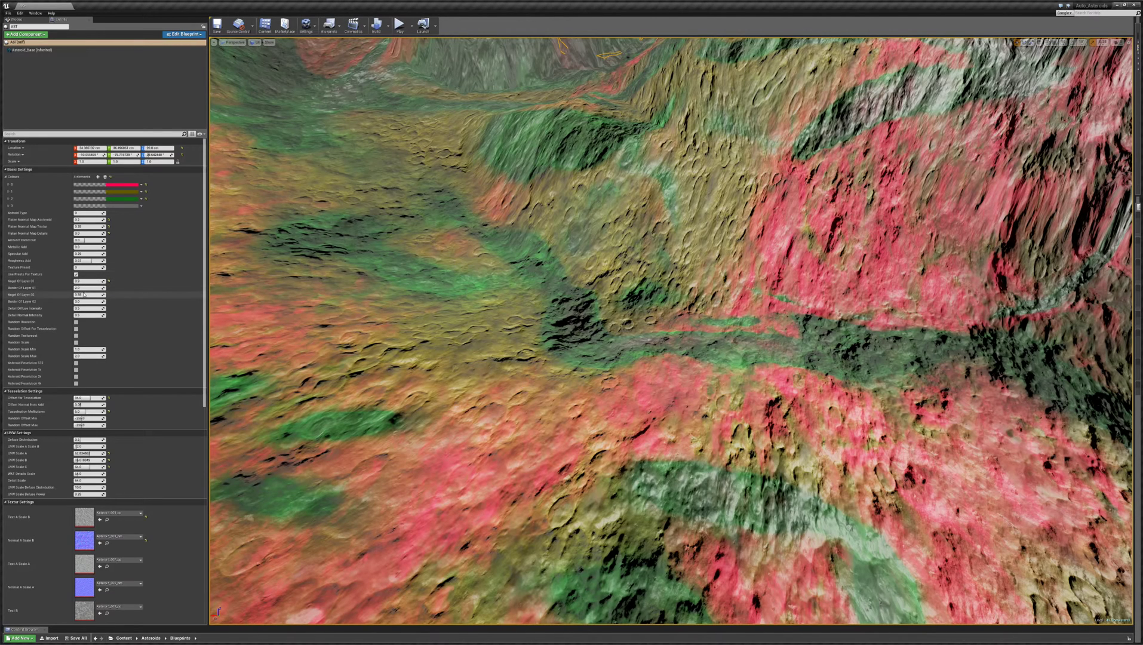
Step: Try two different settings for the first Layer 02 value to compare how far the green tint spreads
{"action": "left_click", "coordinate": [80, 294]}
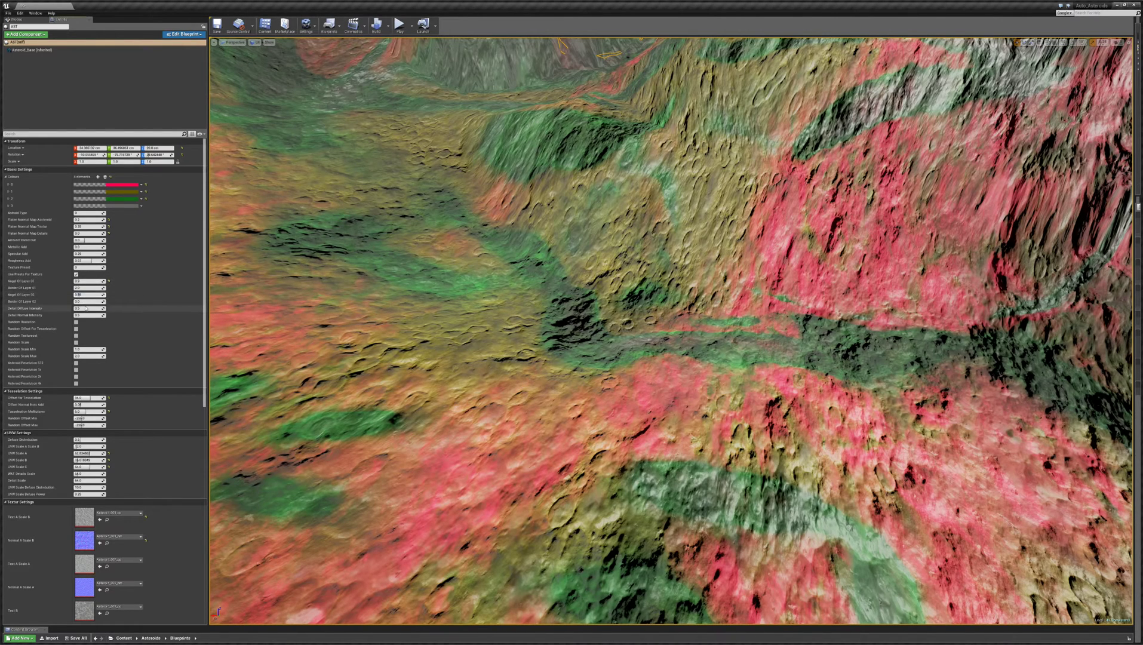
{"action": "type", "text": "88"}
{"action": "key", "text": "Return"}
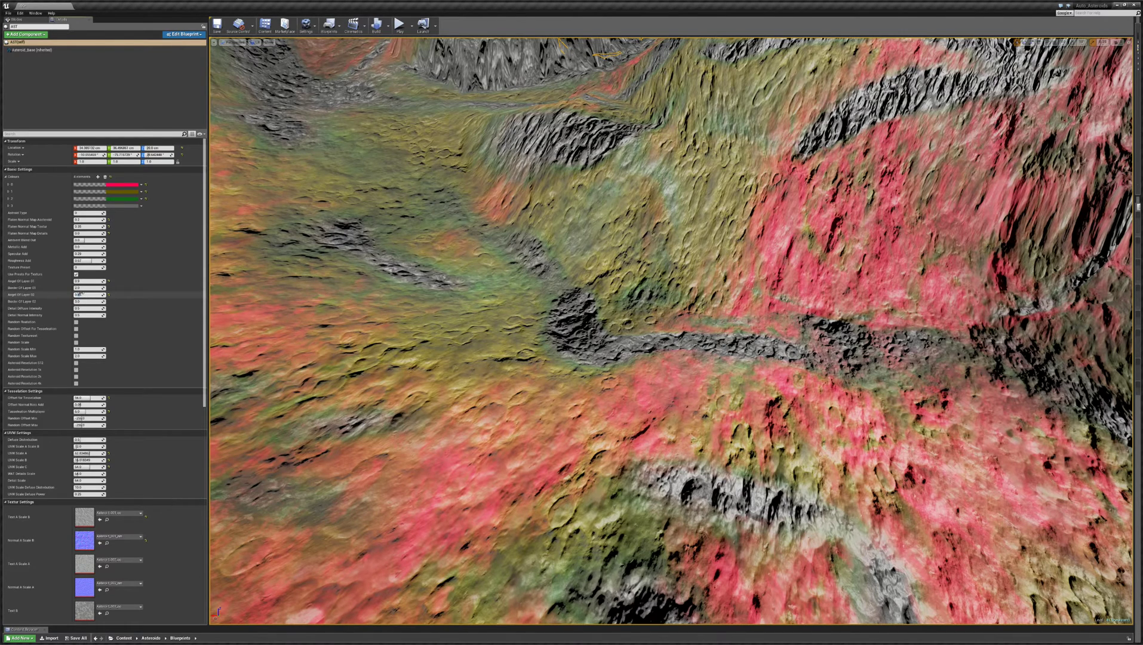
{"action": "type", "text": "25"}
{"action": "key", "text": "Return"}
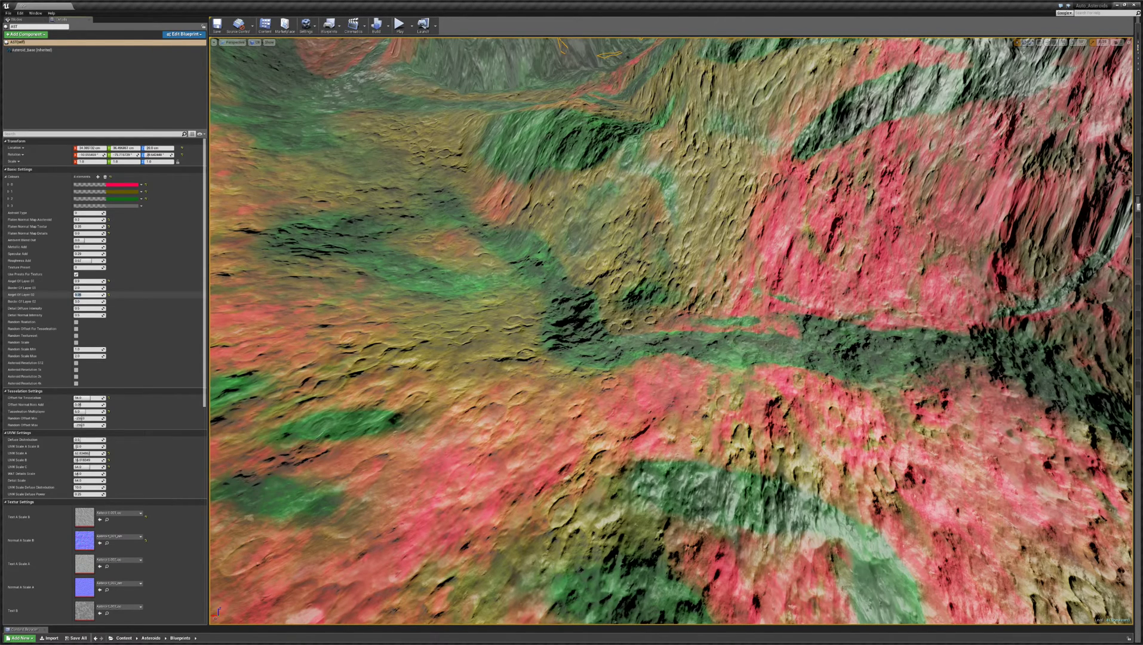
Step: Reset the Layer 01 and Layer 02 values and all of the asteroid's layer colours to their defaults
{"action": "left_click", "coordinate": [108, 294]}
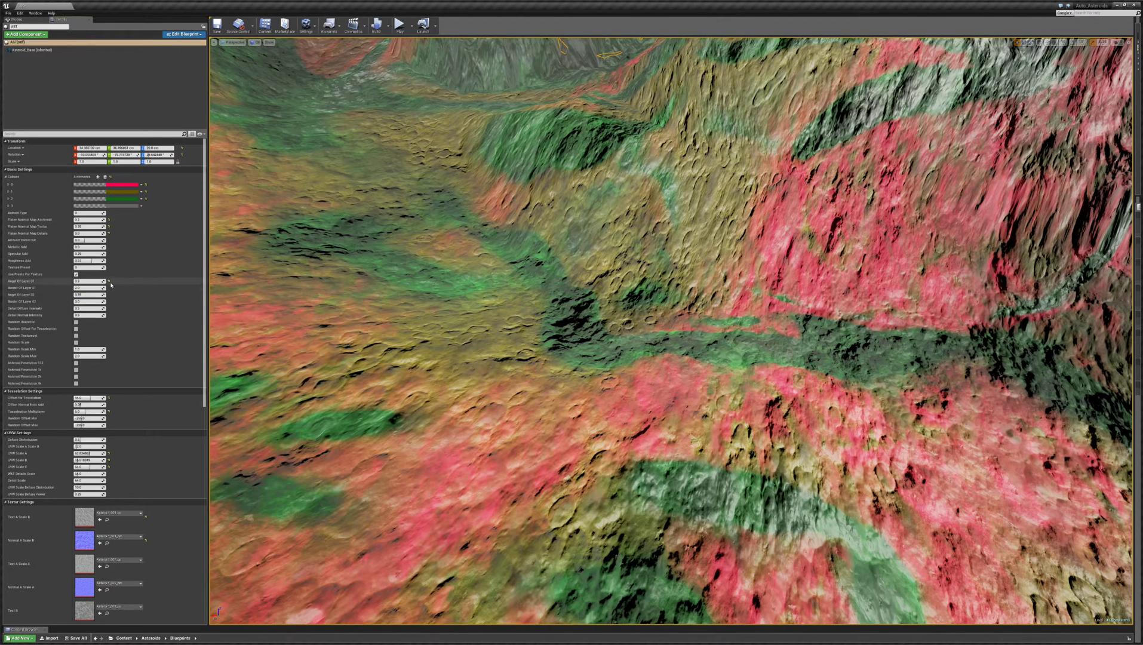
{"action": "left_click", "coordinate": [145, 199]}
{"action": "left_click", "coordinate": [146, 184]}
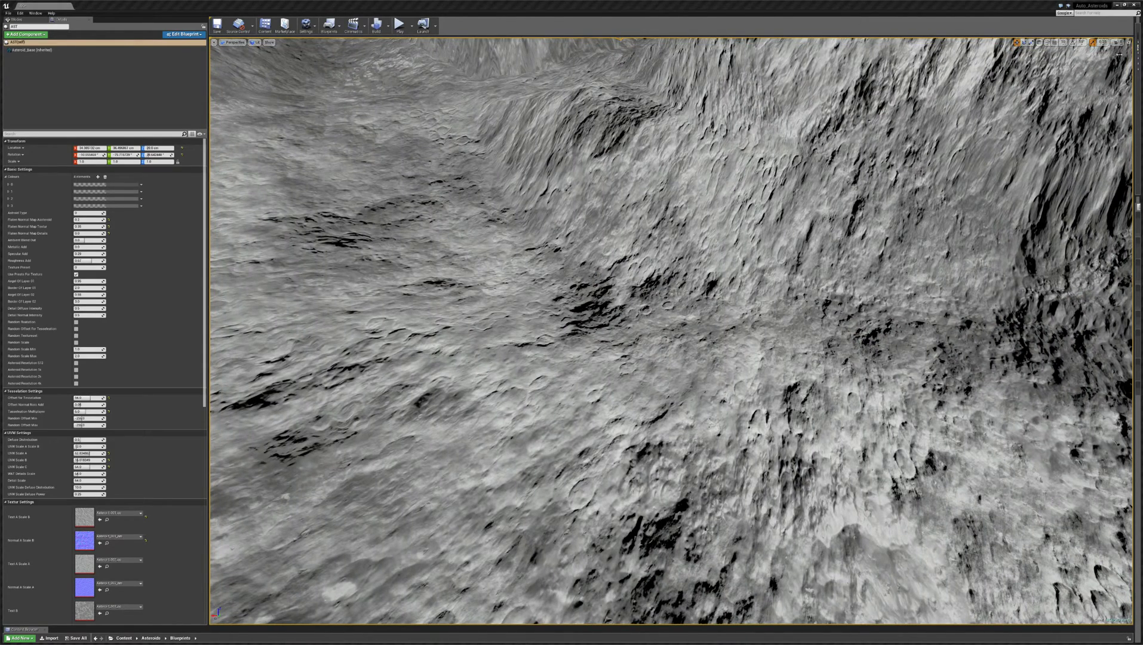
Step: Enable the asteroid's random rotation, random tessellation offset, random texture and random scale options
{"action": "key", "text": "f"}
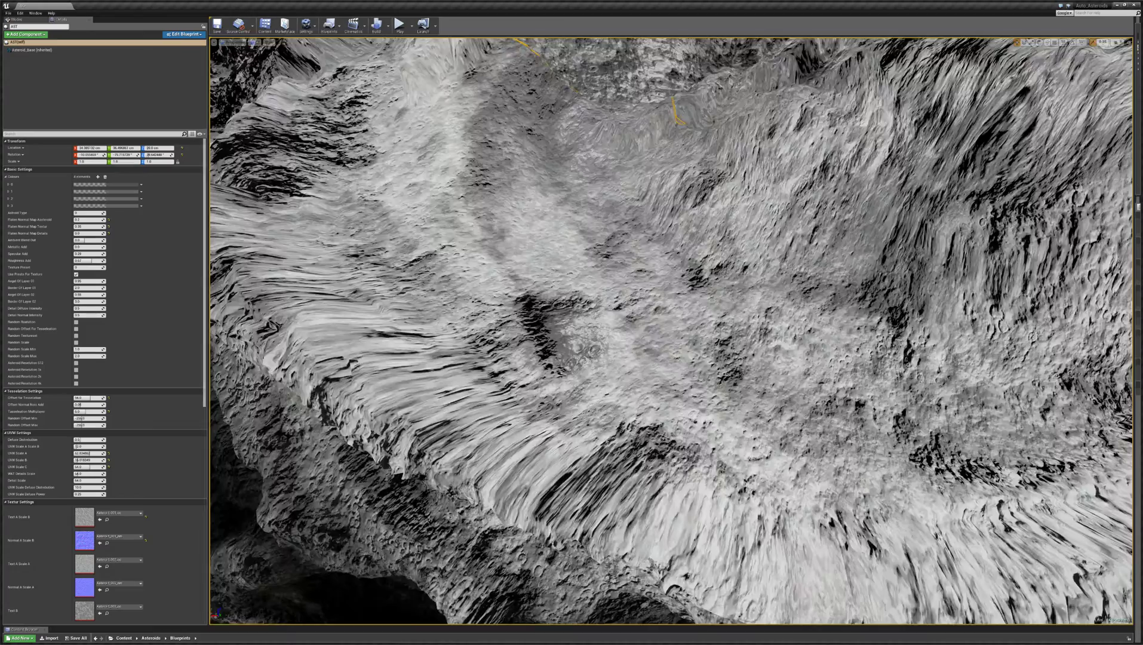
{"action": "key", "text": "s"}
{"action": "right_click_drag", "start_coordinate": [672, 331], "coordinate": [725, 340]}
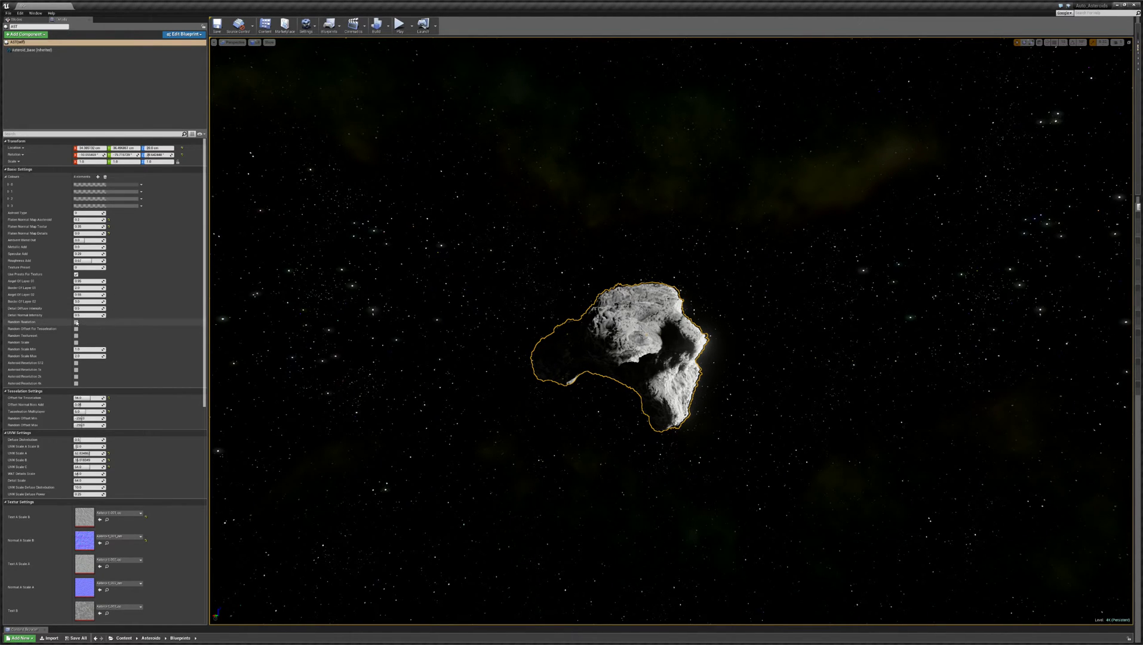
{"action": "left_click", "coordinate": [76, 322]}
{"action": "left_click", "coordinate": [76, 329]}
{"action": "left_click", "coordinate": [76, 335]}
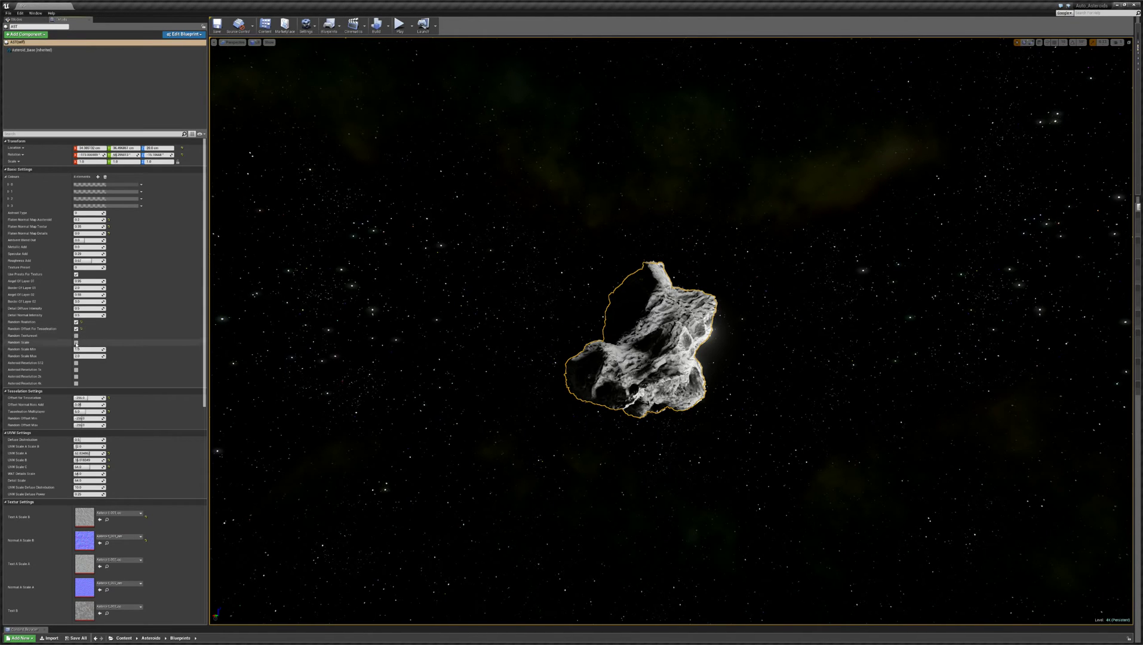
{"action": "left_click", "coordinate": [76, 342]}
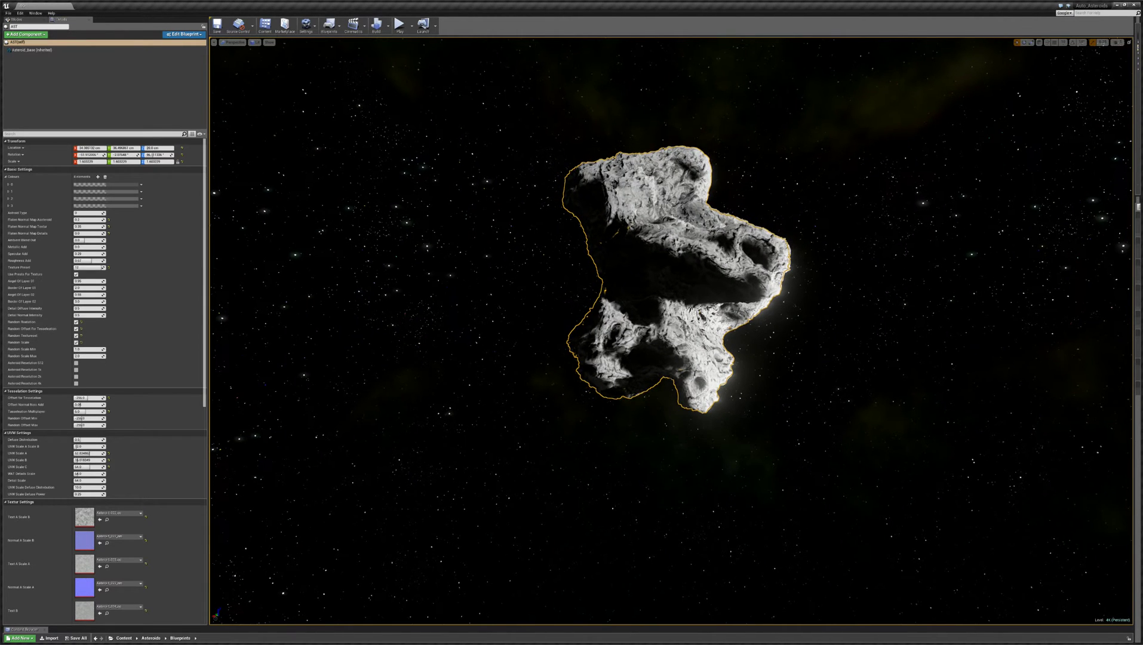
Step: Duplicate the asteroid and raise the copy by entering a higher Z location
{"action": "left_click", "coordinate": [682, 286]}
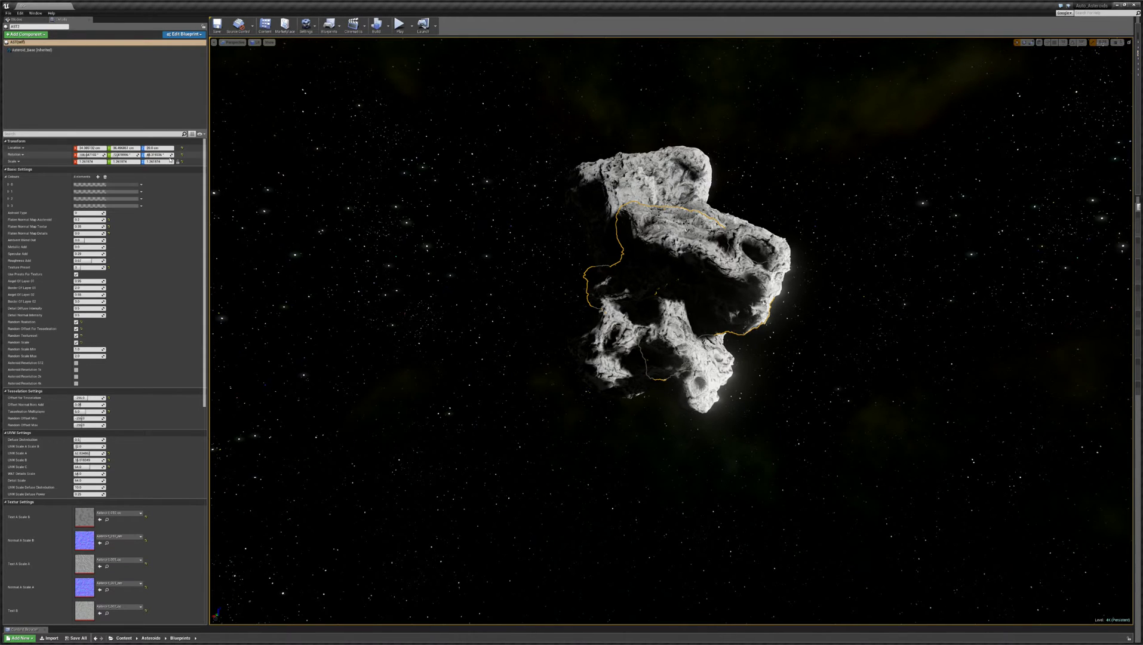
{"action": "left_click_drag", "start_coordinate": [171, 155], "coordinate": [187, 156]}
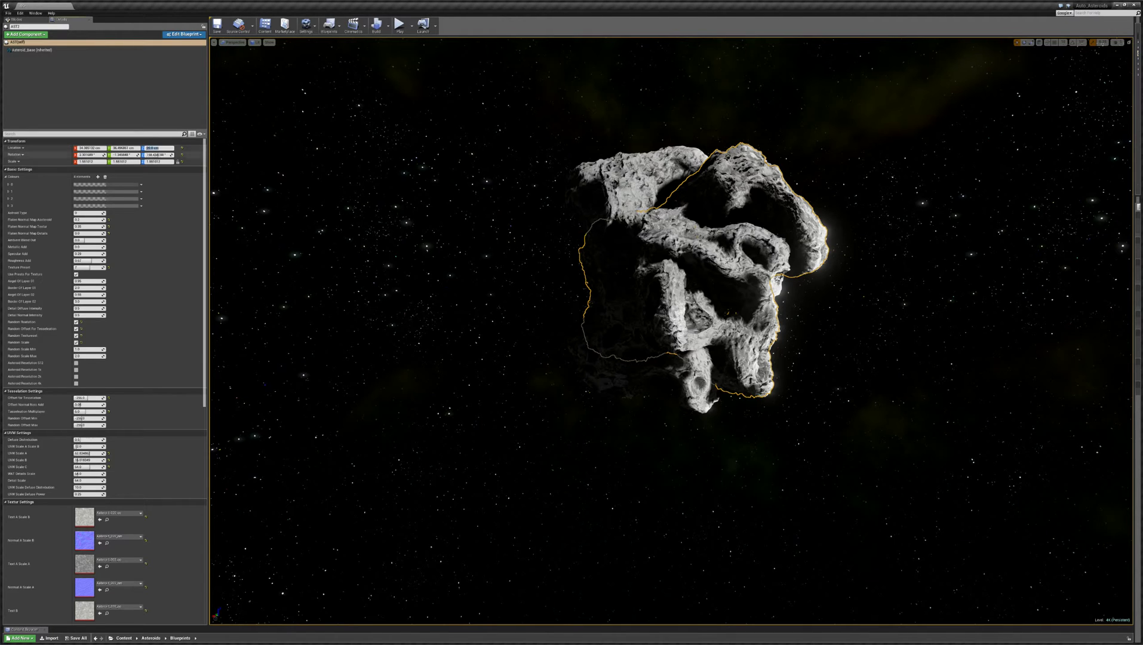
{"action": "type", "text": "2000"}
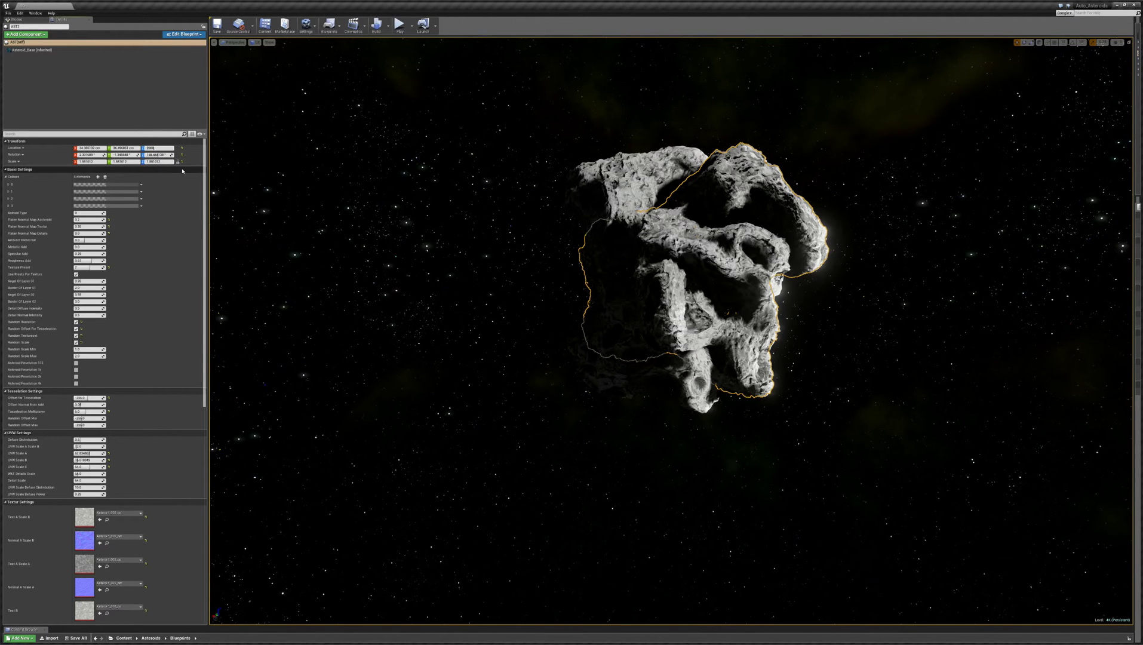
{"action": "key", "text": "Return"}
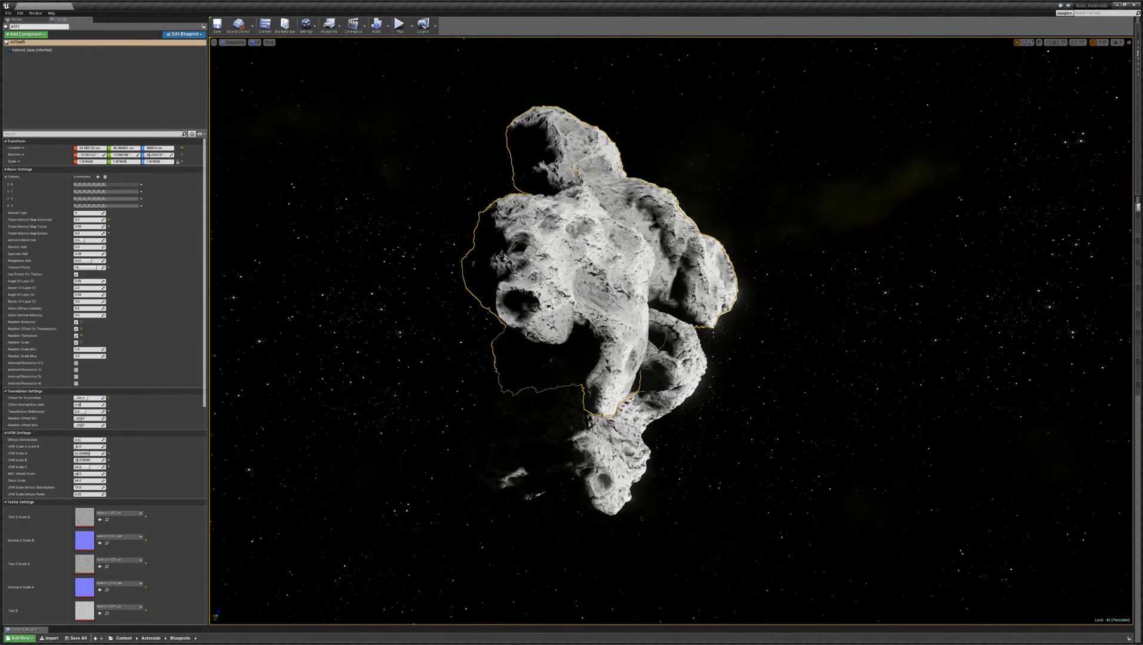
Step: Increase the copy's Z location further so it floats well clear of the original asteroid
{"action": "key", "text": "w"}
{"action": "key", "text": "d"}
{"action": "right_click_drag", "start_coordinate": [672, 331], "coordinate": [640, 330]}
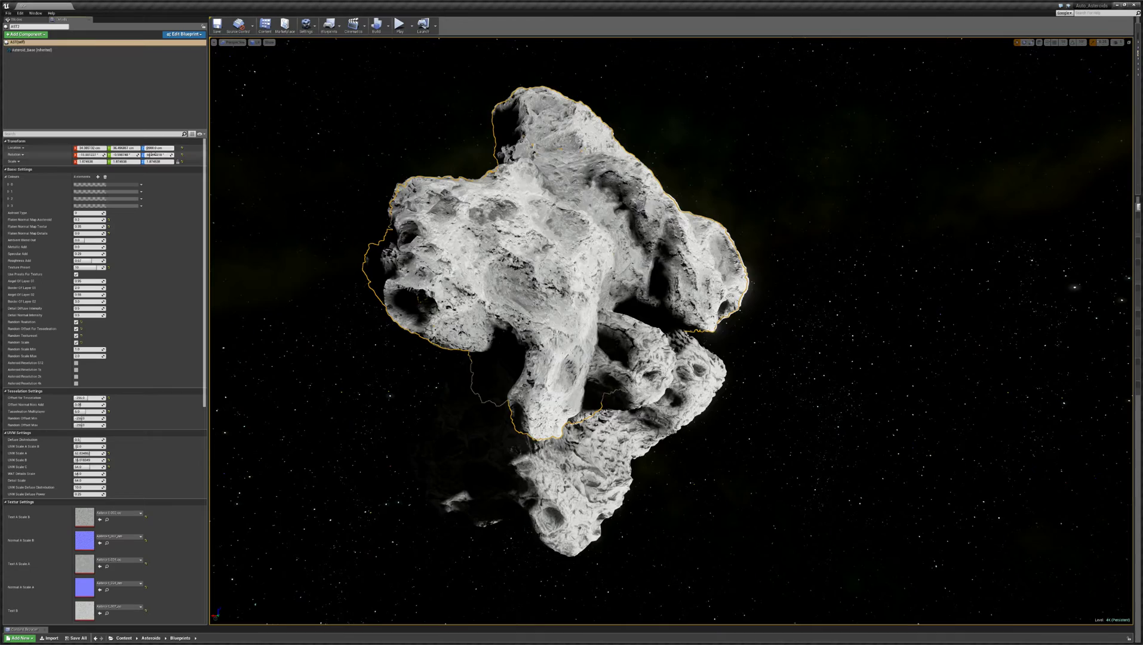
{"action": "type", "text": "1"}
{"action": "key", "text": "Return"}
{"action": "right_click_drag", "start_coordinate": [671, 332], "coordinate": [671, 275]}
{"action": "key", "text": "s"}
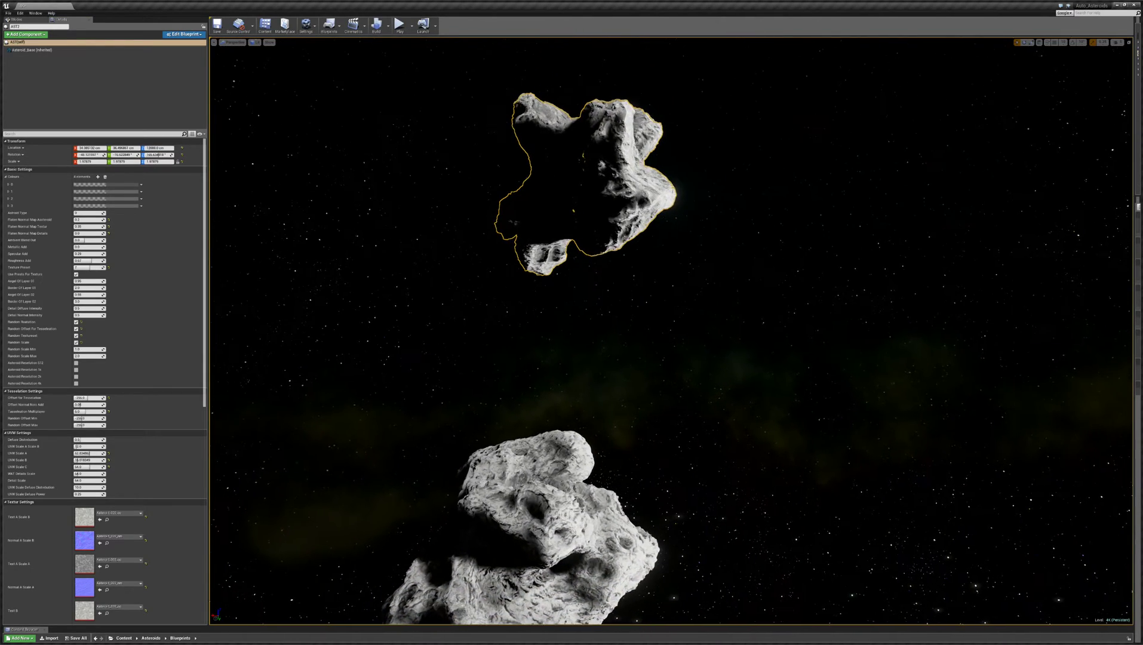
Step: Switch the copy's random texture, tessellation offset and rotation options off and on again to generate new variations
{"action": "left_click", "coordinate": [76, 328]}
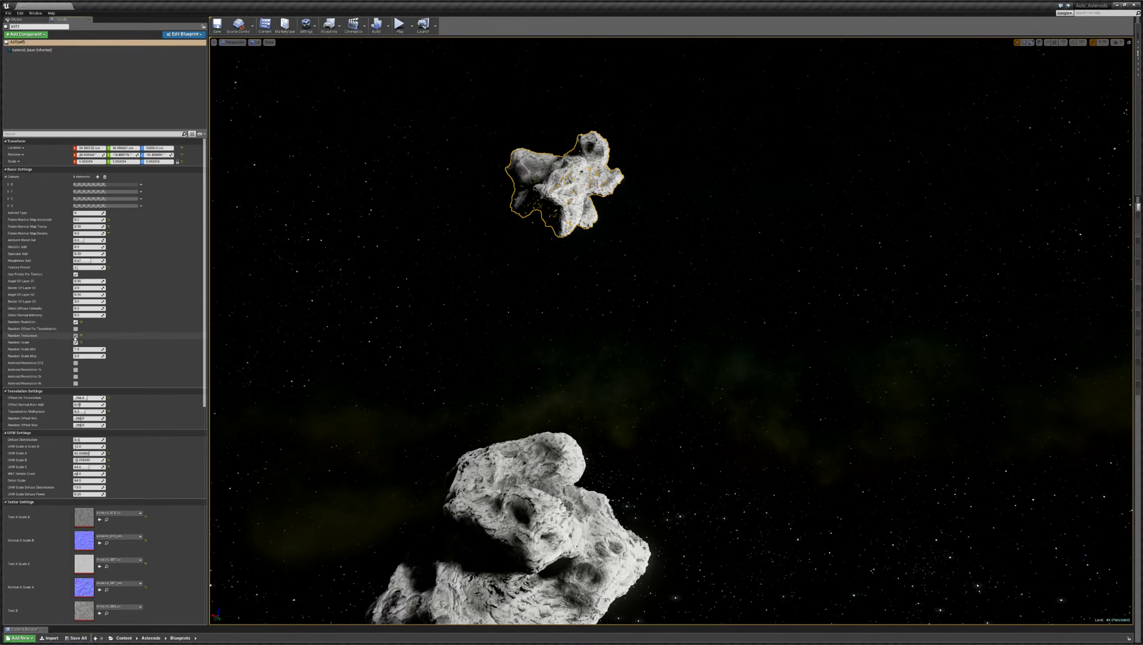
{"action": "left_click", "coordinate": [76, 336]}
{"action": "left_click", "coordinate": [75, 329]}
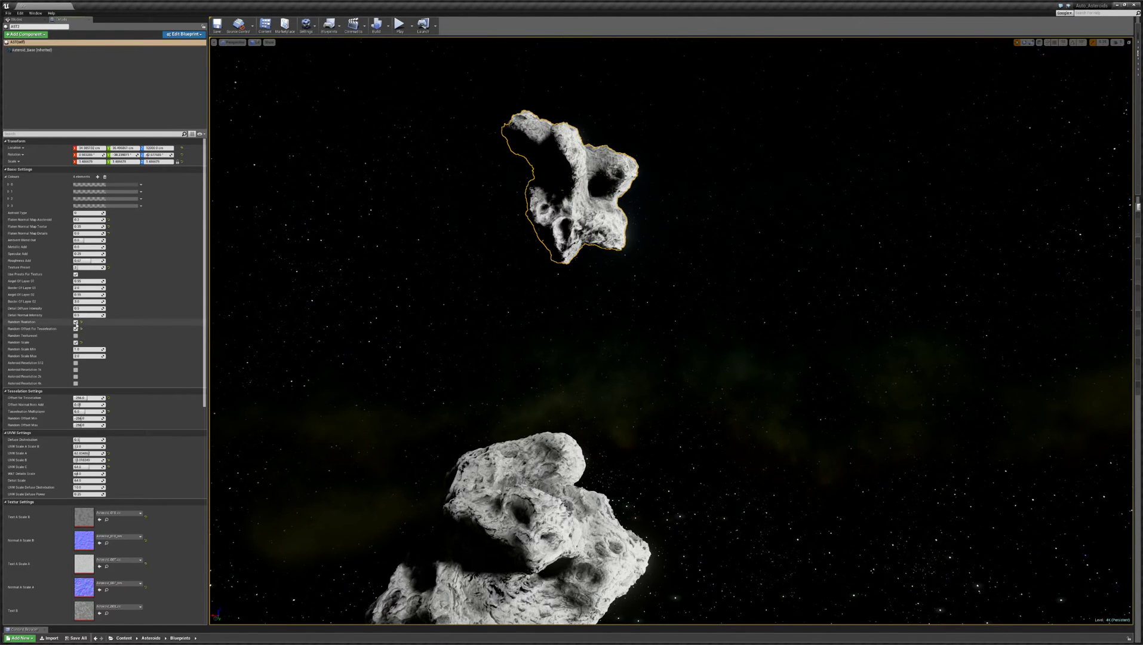
{"action": "left_click", "coordinate": [76, 322]}
{"action": "left_click", "coordinate": [76, 330]}
{"action": "left_click", "coordinate": [76, 335]}
{"action": "left_click", "coordinate": [76, 329]}
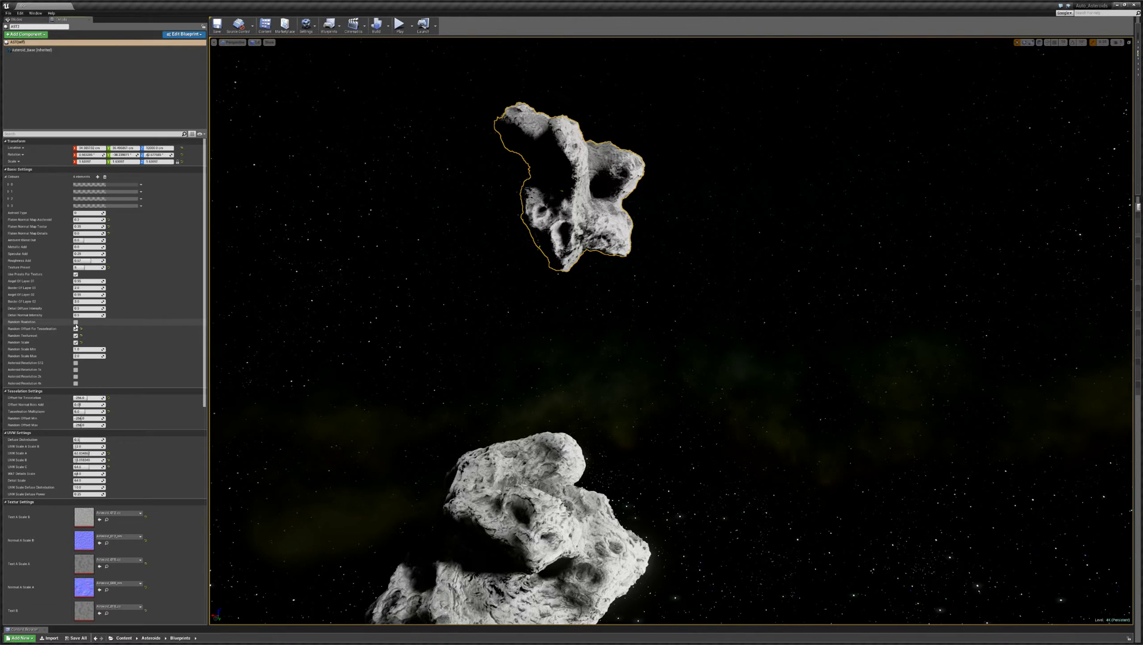
{"action": "left_click", "coordinate": [75, 322]}
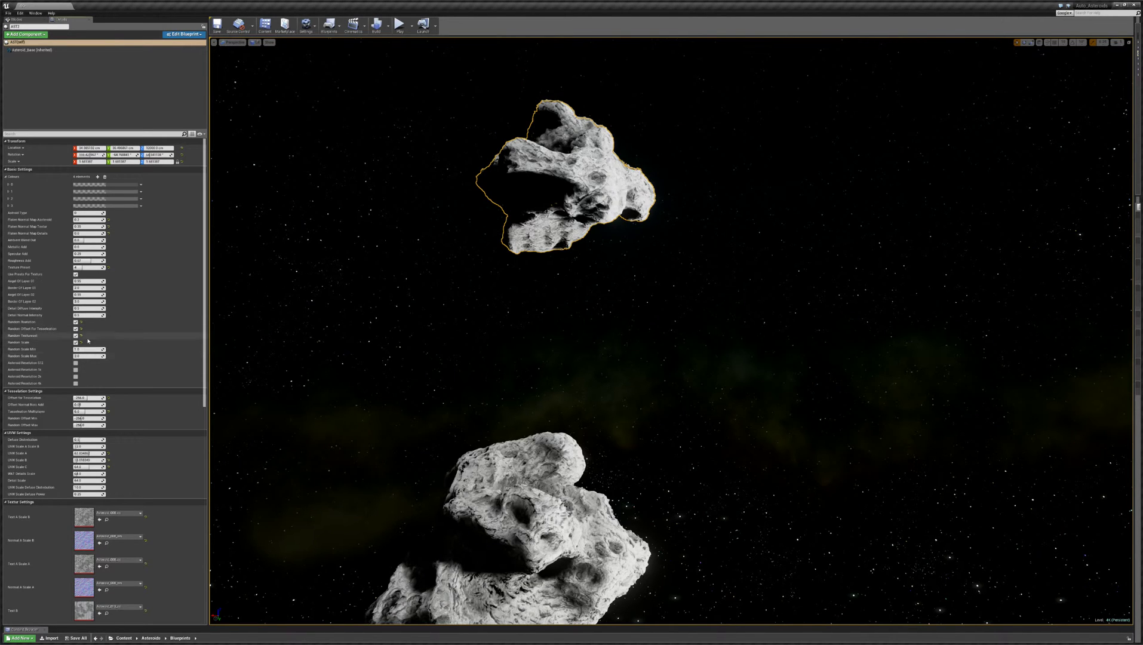
Step: Turn off the upper asteroid's random scale, texture, tessellation offset and rotation options
{"action": "left_click", "coordinate": [76, 342]}
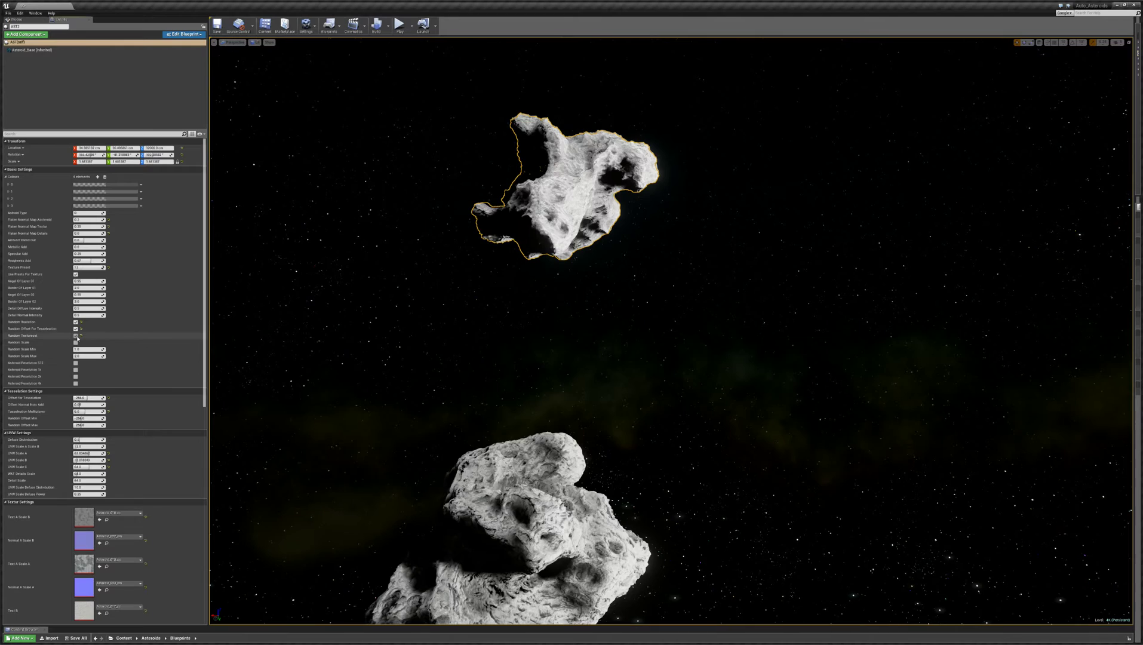
{"action": "left_click", "coordinate": [76, 335]}
{"action": "left_click", "coordinate": [76, 329]}
{"action": "left_click", "coordinate": [76, 322]}
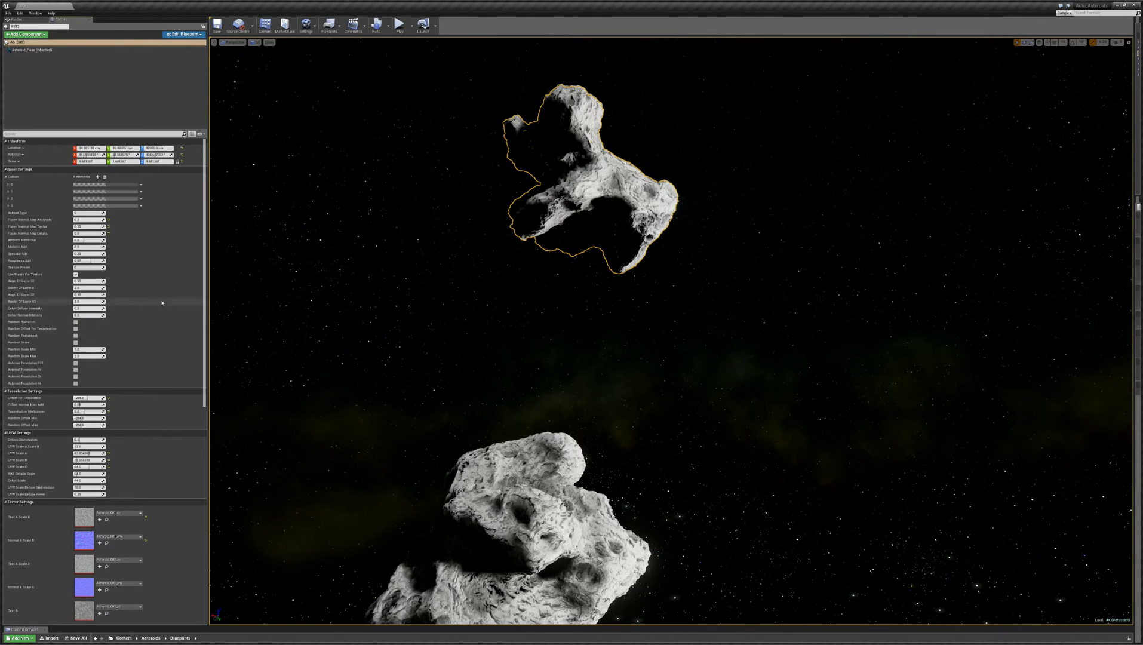
Step: Select the original lower asteroid and disable its random rotation, tessellation offset, texture and scale options
{"action": "right_click_drag", "start_coordinate": [419, 269], "coordinate": [418, 310]}
{"action": "key", "text": "w"}
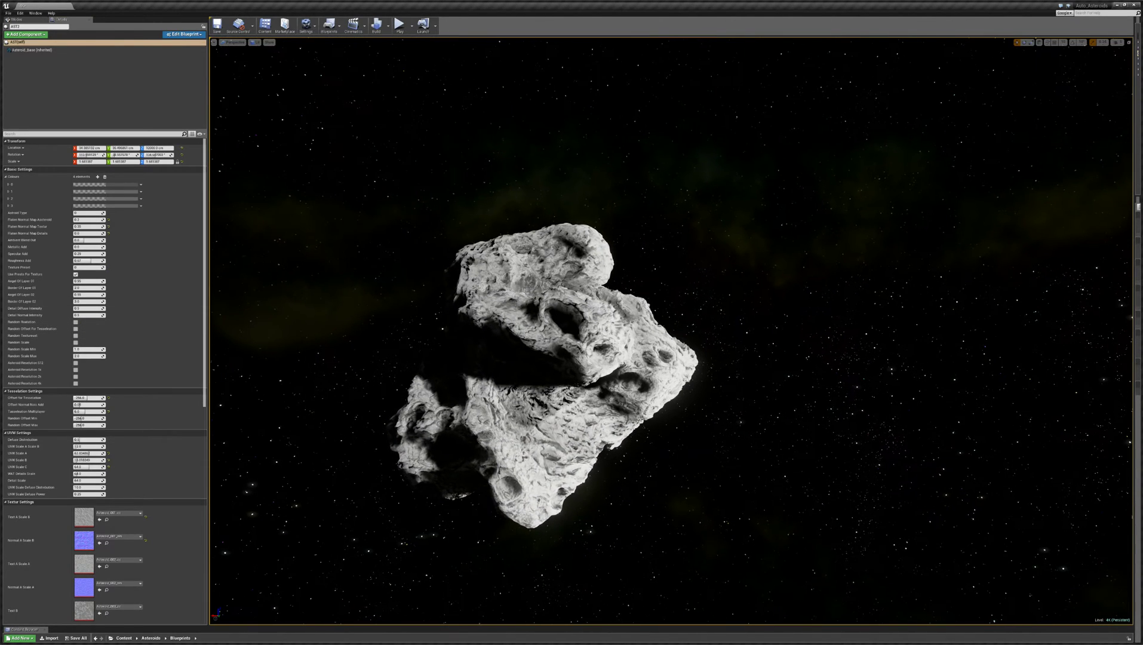
{"action": "left_click", "coordinate": [671, 370]}
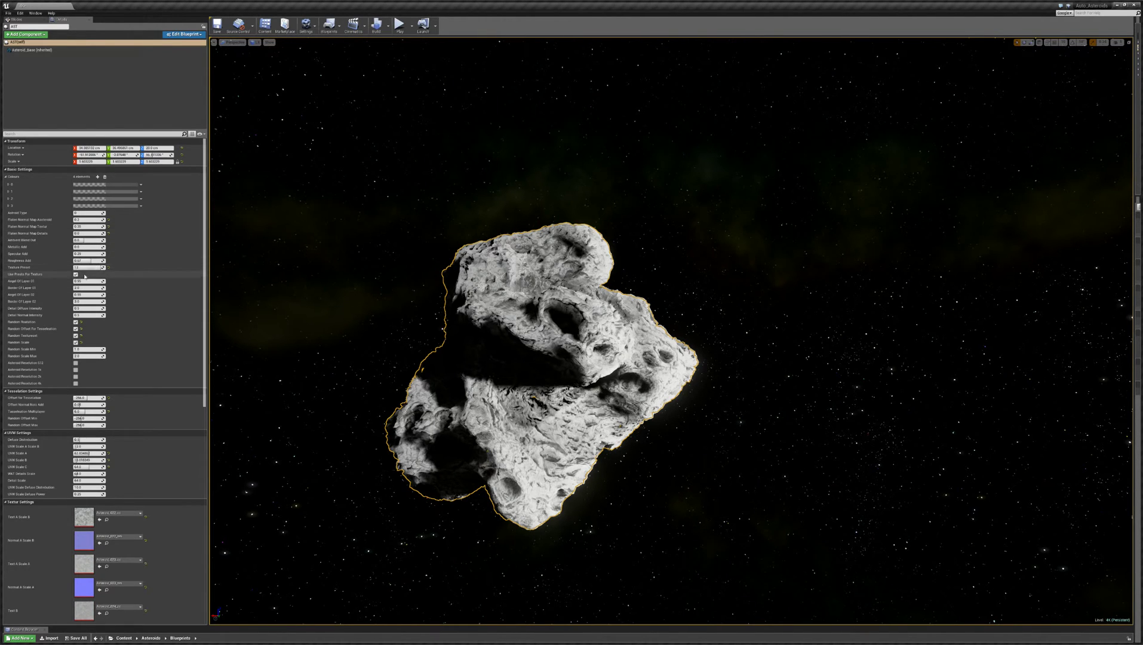
{"action": "left_click_drag", "start_coordinate": [88, 266], "coordinate": [89, 267]}
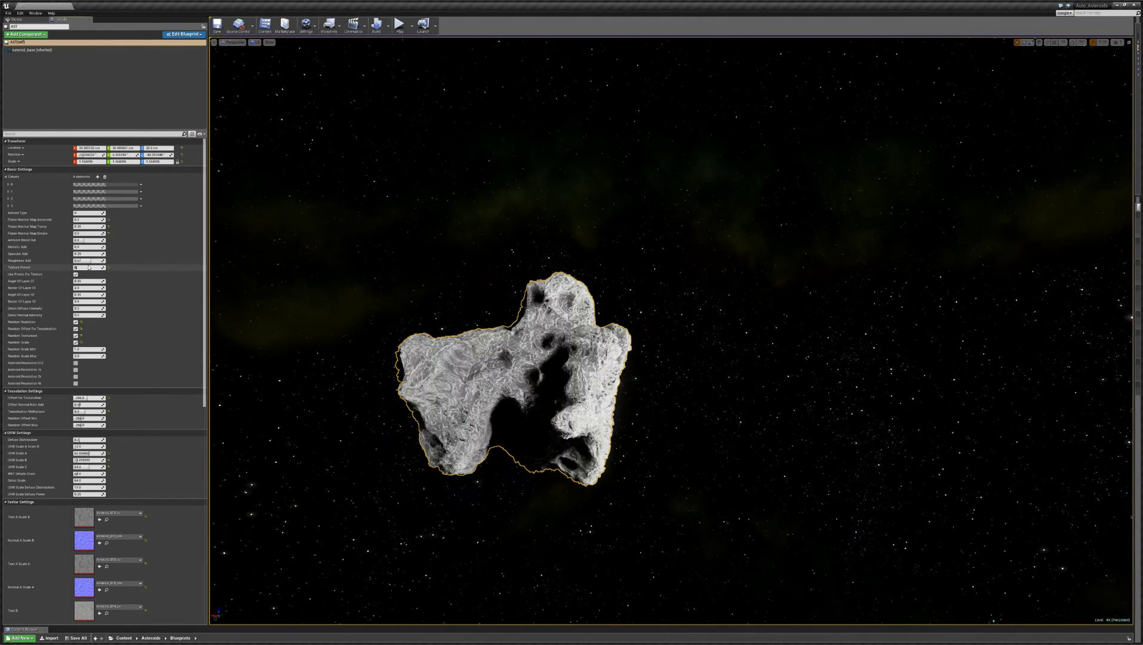
{"action": "left_click", "coordinate": [75, 322]}
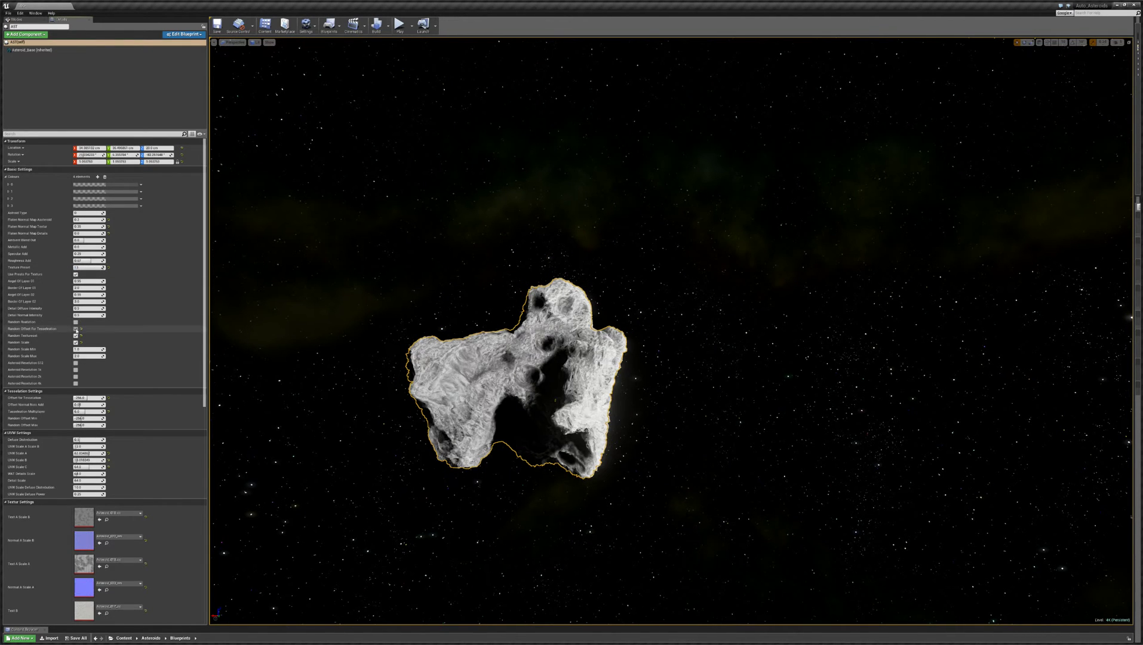
{"action": "left_click", "coordinate": [75, 329]}
{"action": "left_click", "coordinate": [75, 335]}
{"action": "left_click", "coordinate": [75, 342]}
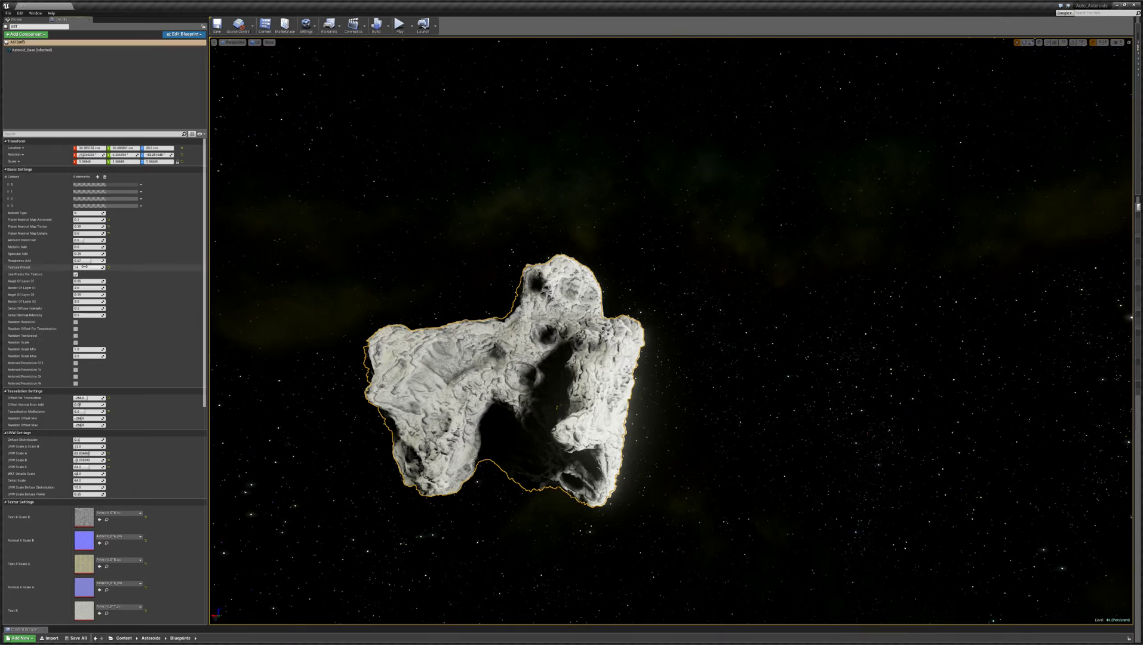
Step: Try different Texture Preset numbers on the original asteroid to compare their surface textures
{"action": "key", "text": "Return"}
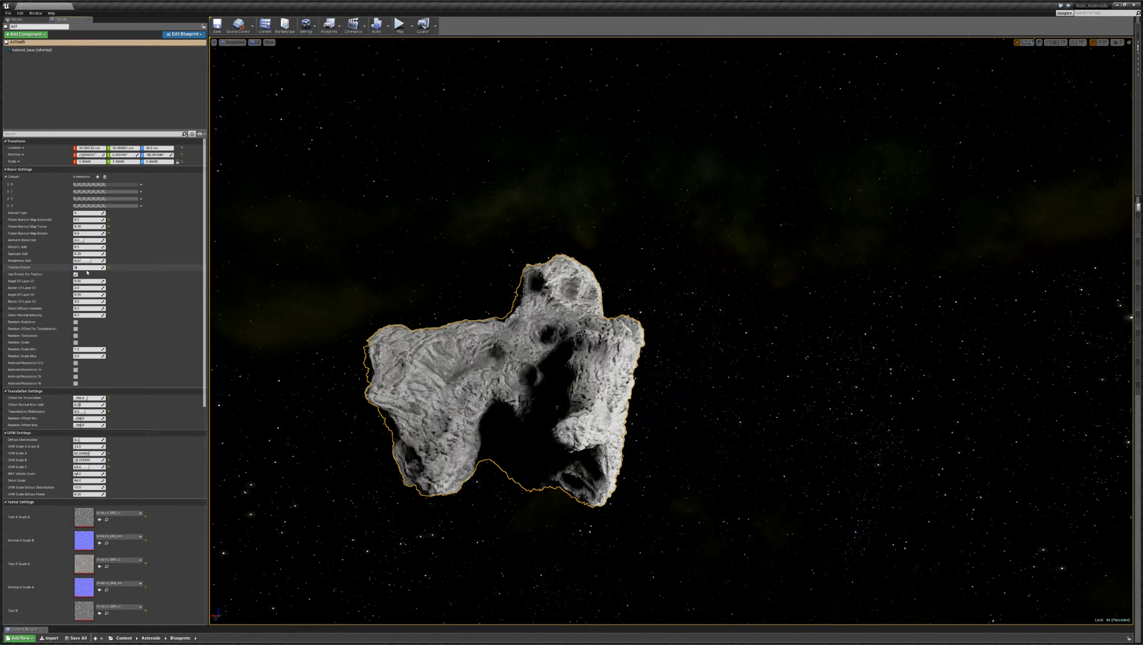
{"action": "type", "text": "0"}
{"action": "key", "text": "Return"}
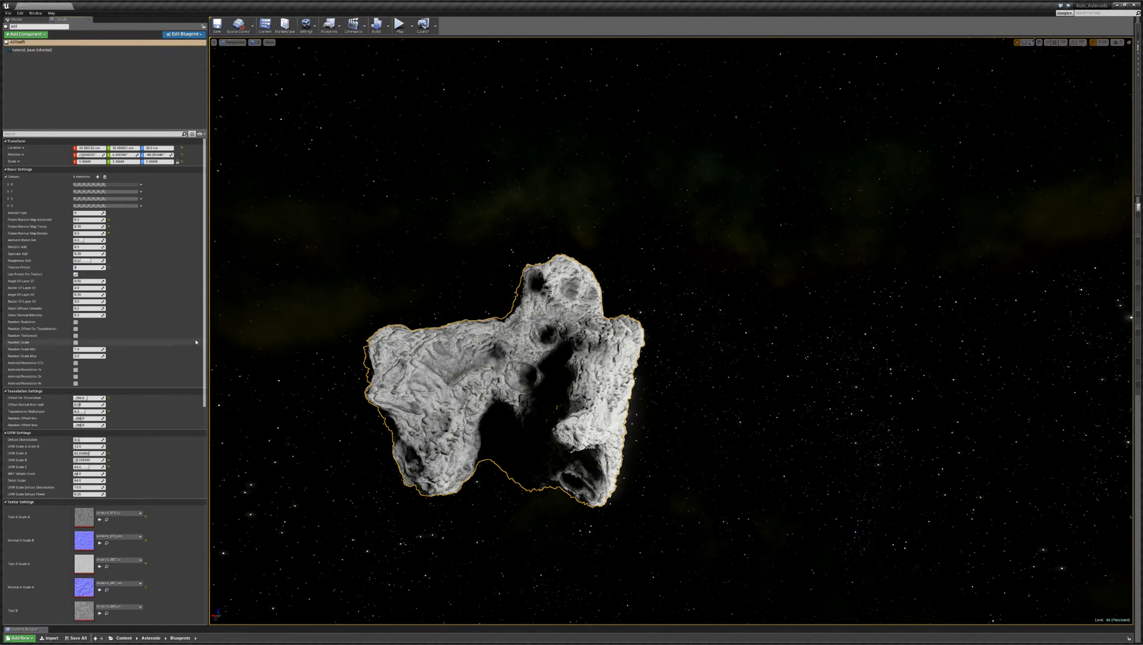
Step: Expand Texture Set 10 in the texture presets to examine the textures it contains
{"action": "scroll", "coordinate": [185, 471], "scroll_direction": "down", "scroll_amount": 5}
{"action": "mouse_move", "coordinate": [185, 471]}
{"action": "left_mouse_down"}
{"action": "mouse_move", "coordinate": [185, 460]}
{"action": "mouse_move", "coordinate": [204, 459]}
{"action": "left_mouse_up"}
{"action": "scroll", "coordinate": [203, 459], "scroll_direction": "down", "scroll_amount": 2}
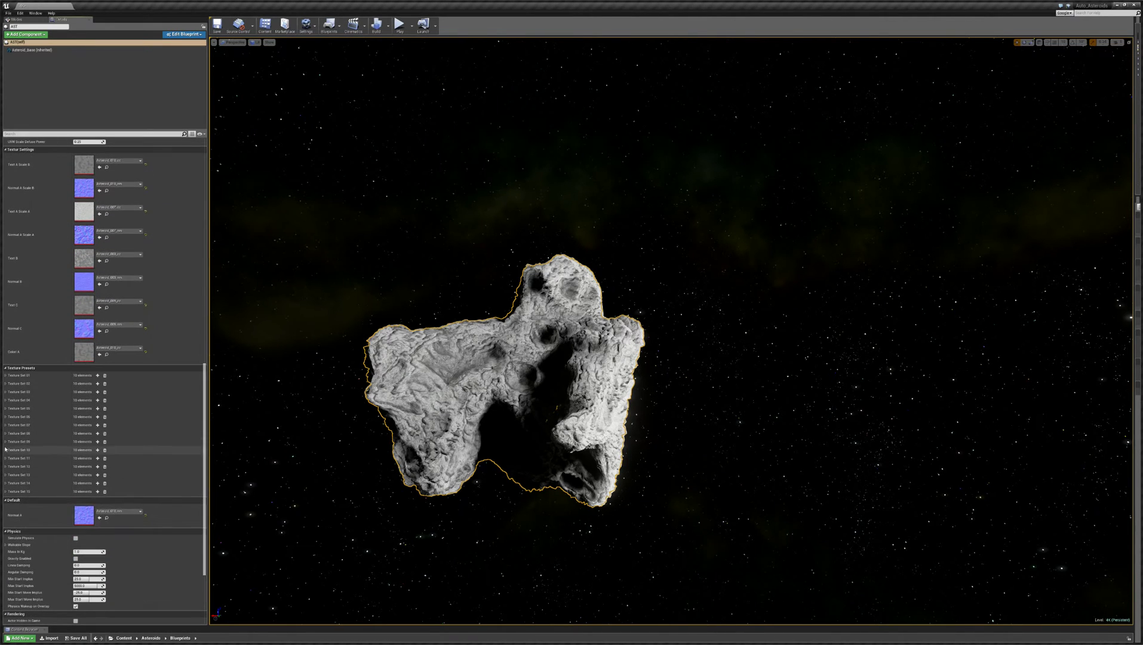
{"action": "left_click", "coordinate": [113, 450]}
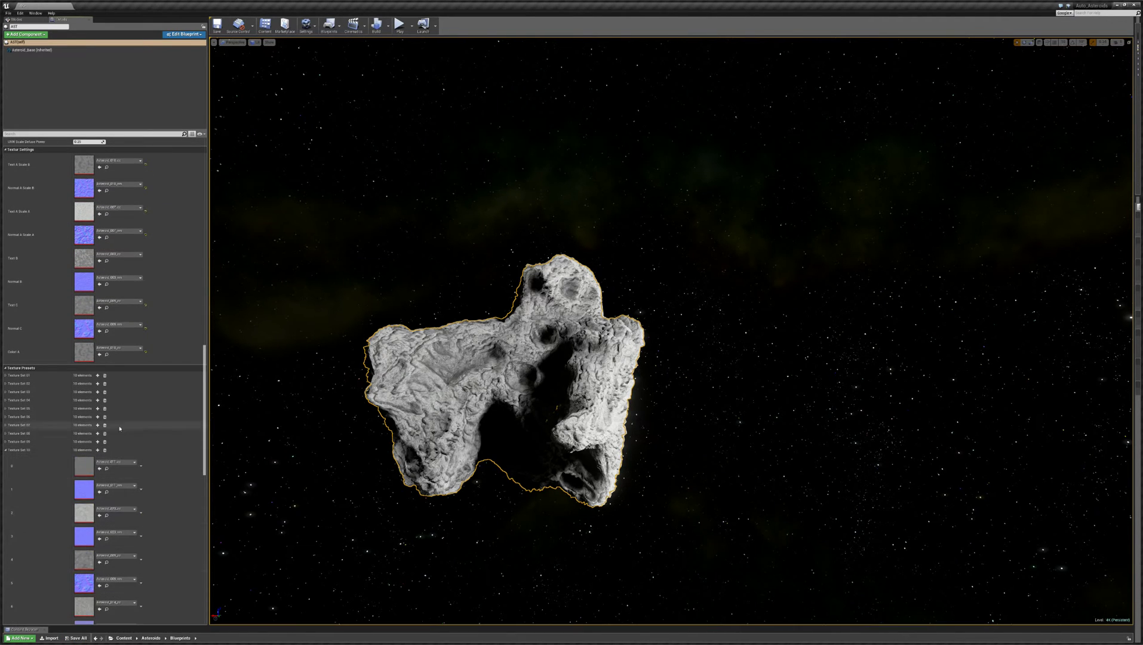
Step: Return to the asteroid's basic settings and switch its Texture Preset to another texture set
{"action": "left_click_drag", "start_coordinate": [205, 359], "coordinate": [204, 216]}
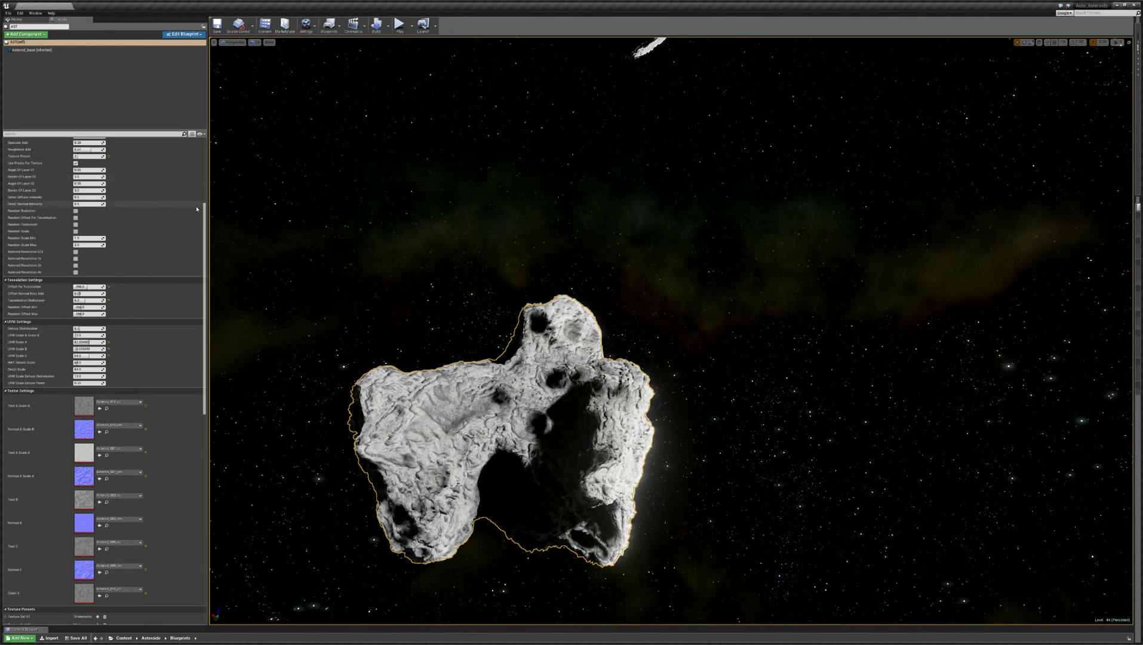
{"action": "scroll", "coordinate": [149, 239], "scroll_direction": "up", "scroll_amount": 5}
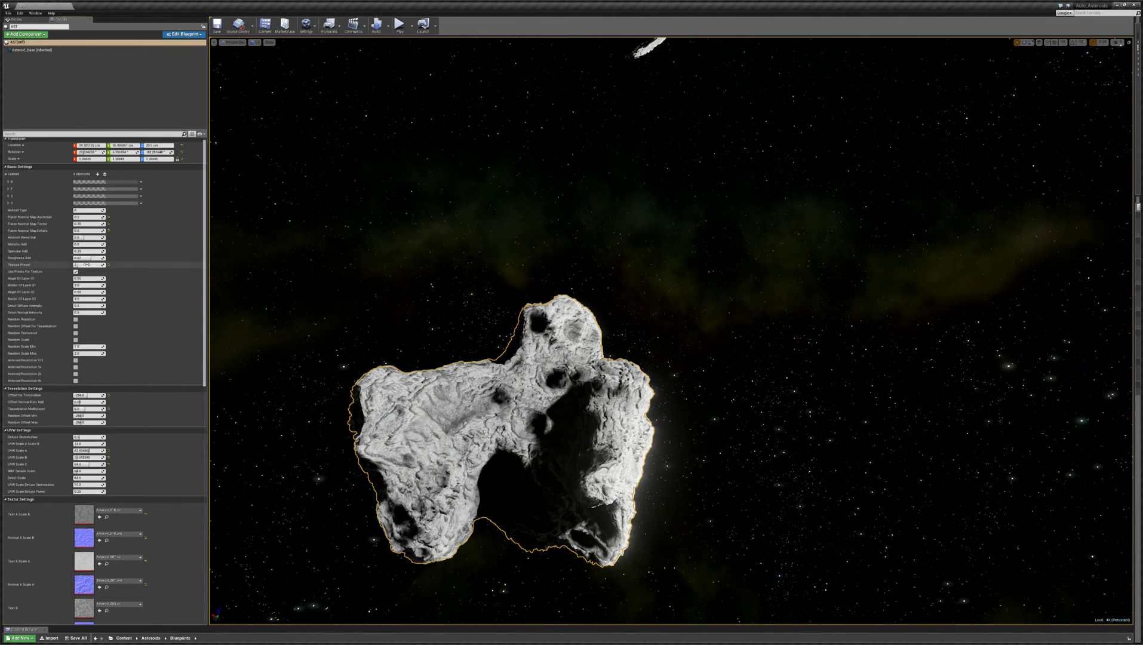
{"action": "key", "text": "Return"}
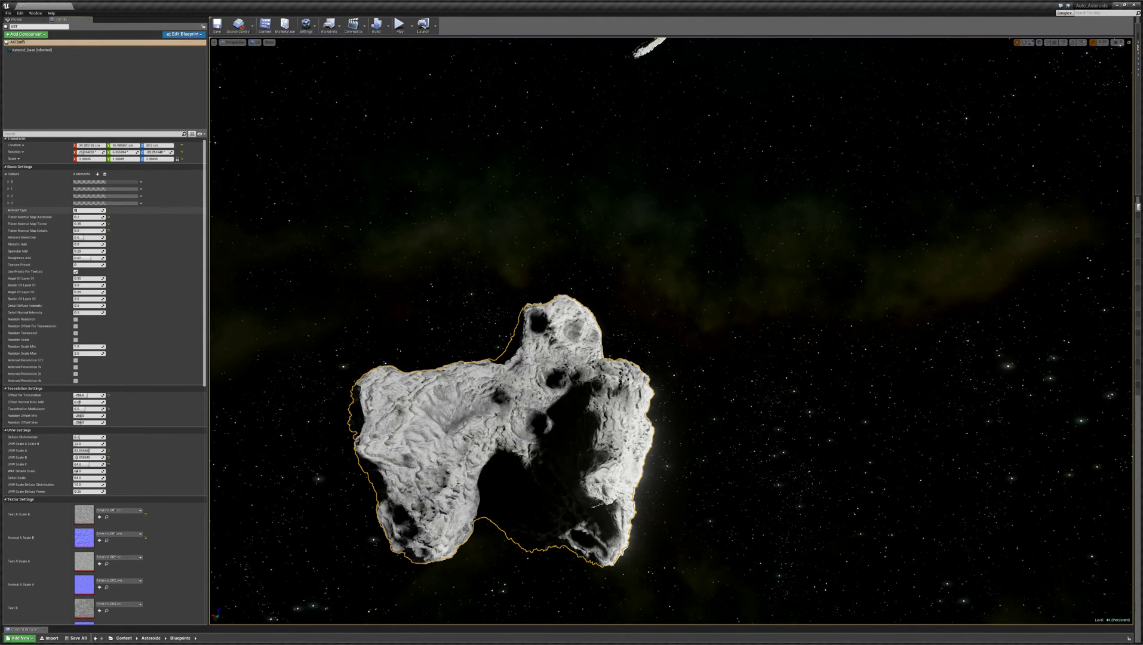
Step: Set the Asteroid Type to 1 and inspect the new asteroid shape up close
{"action": "type", "text": "1"}
{"action": "key", "text": "Return"}
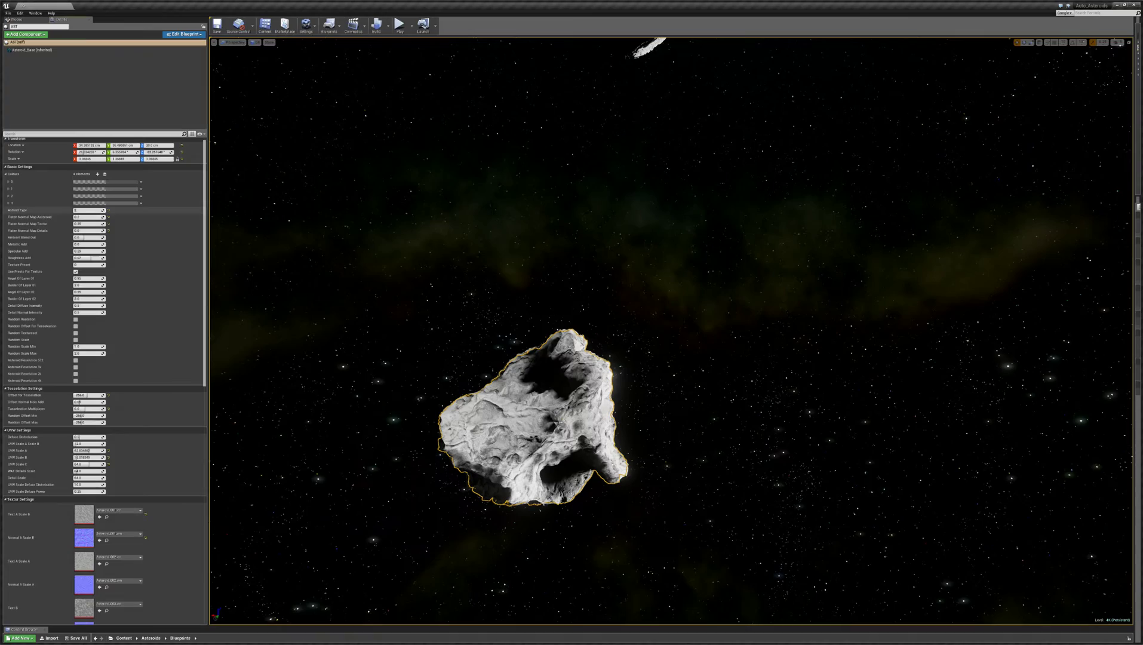
{"action": "left_click", "coordinate": [84, 210]}
{"action": "right_click_drag", "start_coordinate": [537, 359], "coordinate": [523, 382]}
{"action": "key", "text": "w"}
{"action": "key", "text": "w"}
{"action": "key", "text": "s"}
{"action": "key", "text": "s"}
{"action": "key", "text": "w"}
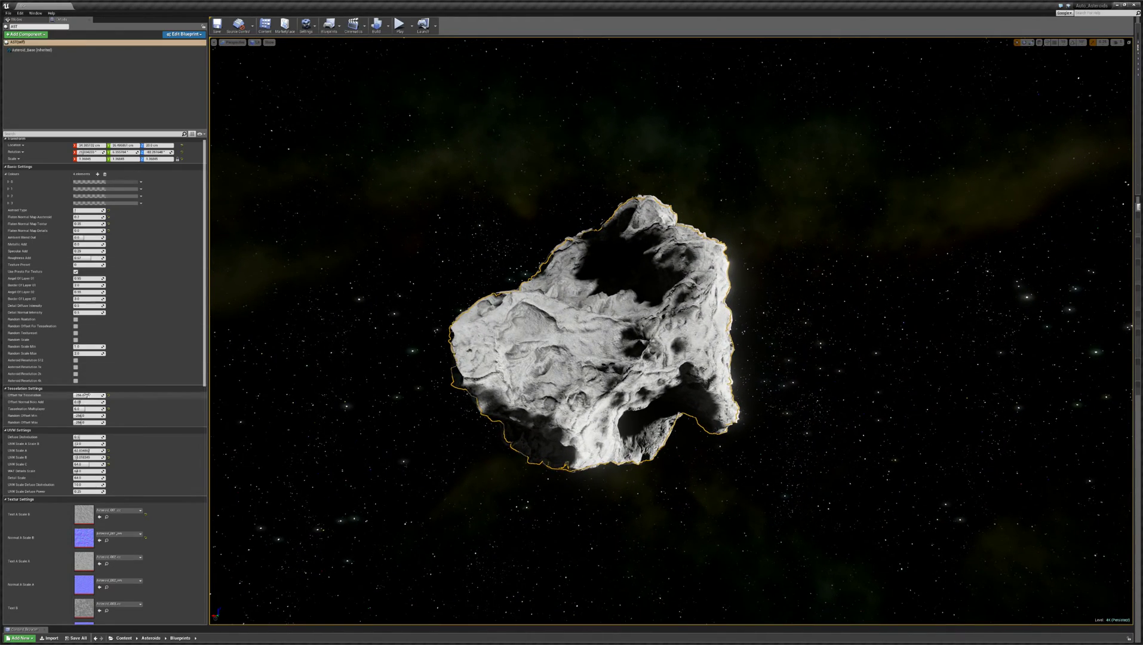
Step: Set the asteroid's Offset for Tessellation to 128 and adjust its Metallic Add and Specular Add values
{"action": "mouse_move", "coordinate": [91, 396]}
{"action": "left_mouse_down"}
{"action": "mouse_move", "coordinate": [105, 395]}
{"action": "mouse_move", "coordinate": [92, 395]}
{"action": "left_mouse_up"}
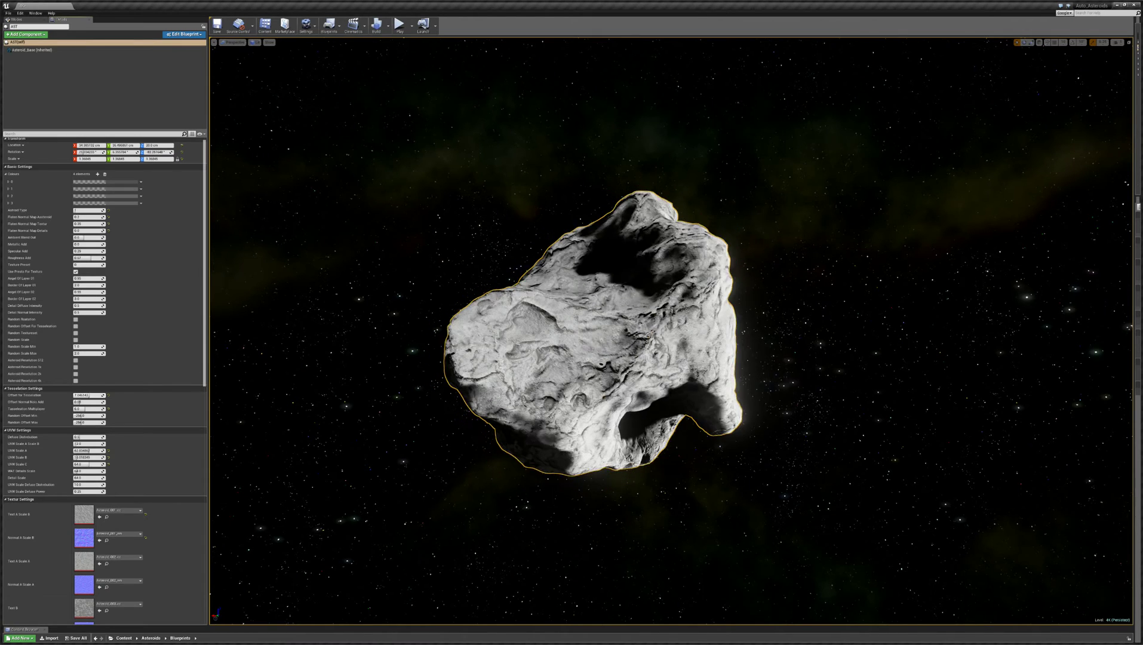
{"action": "left_click_drag", "start_coordinate": [89, 396], "coordinate": [90, 395]}
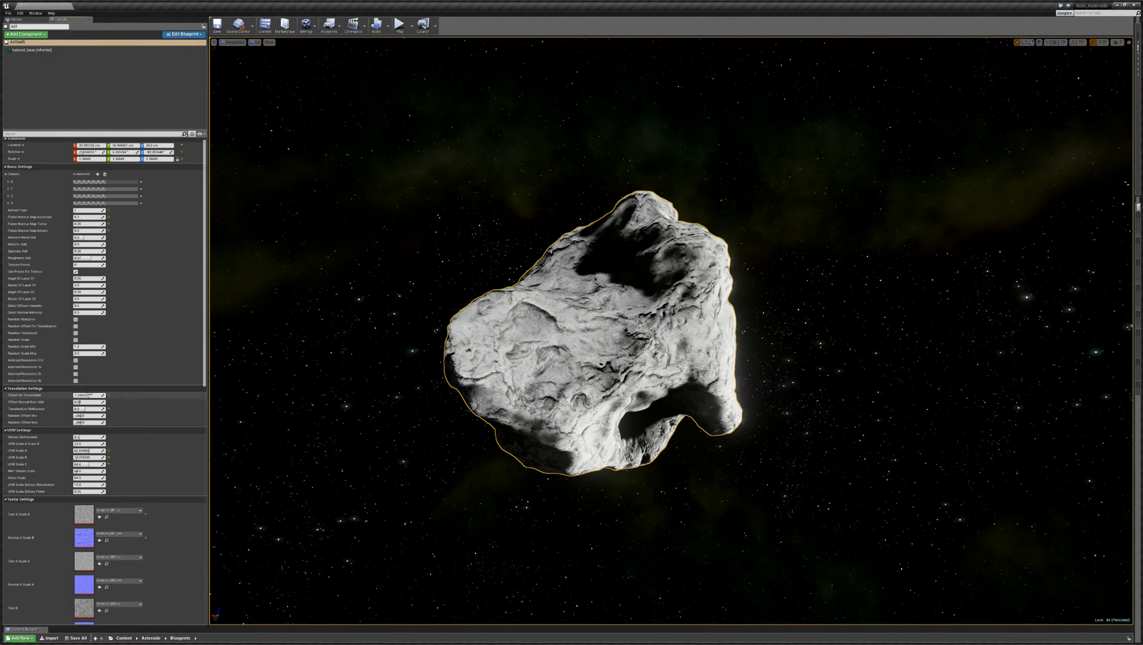
{"action": "type", "text": "12"}
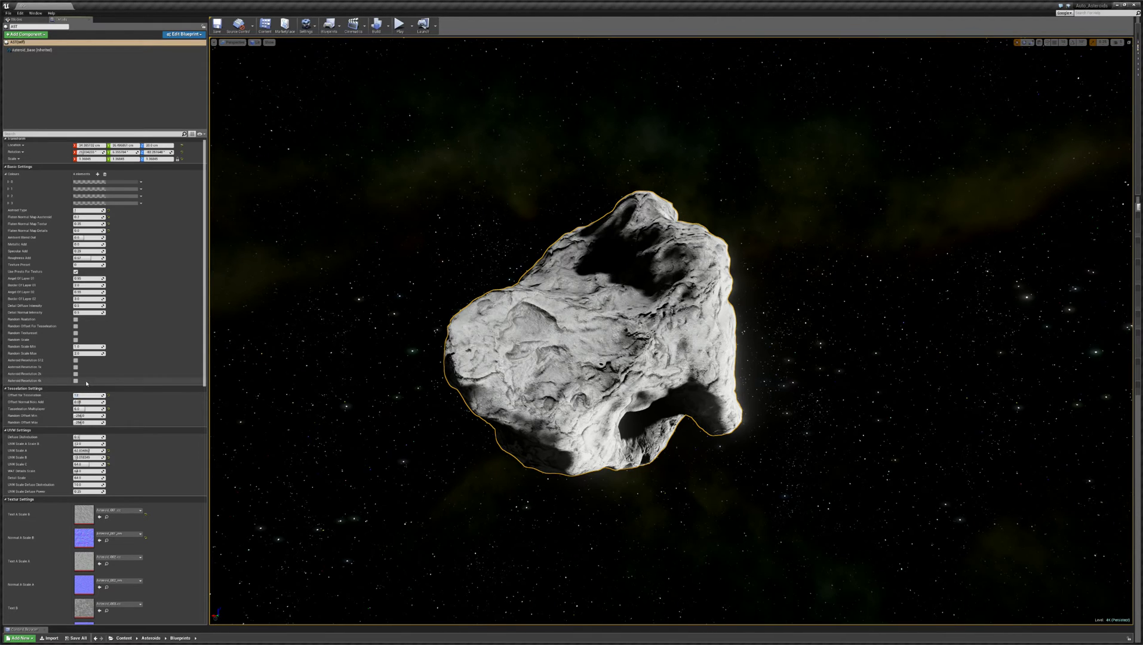
{"action": "type", "text": "8"}
{"action": "key", "text": "Return"}
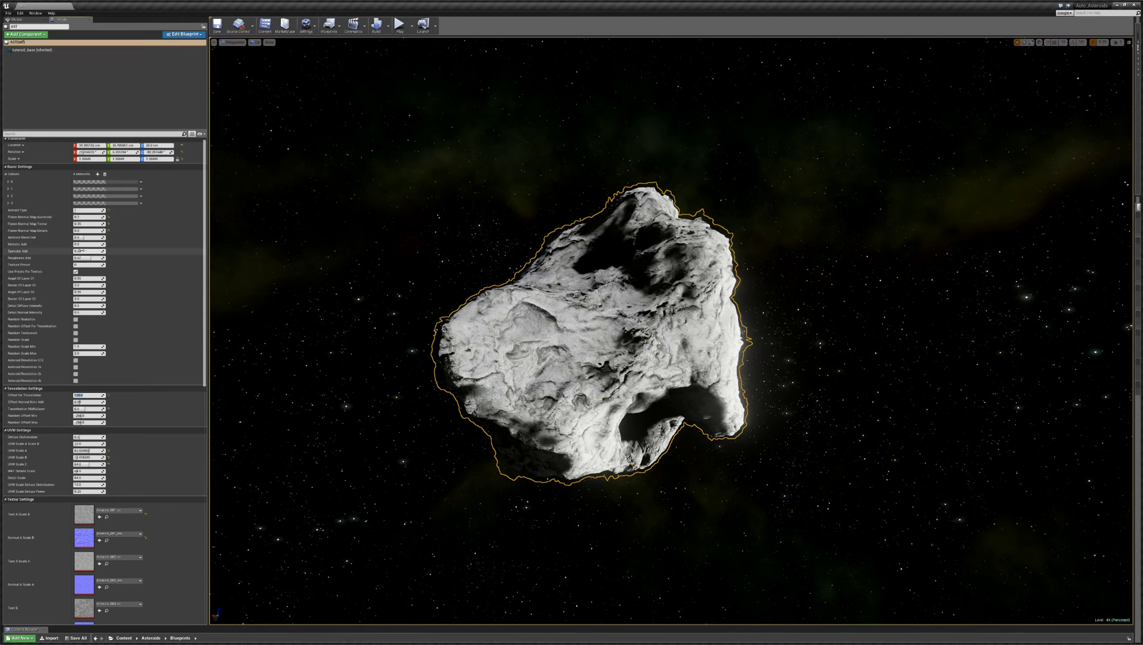
{"action": "left_click_drag", "start_coordinate": [88, 251], "coordinate": [179, 244]}
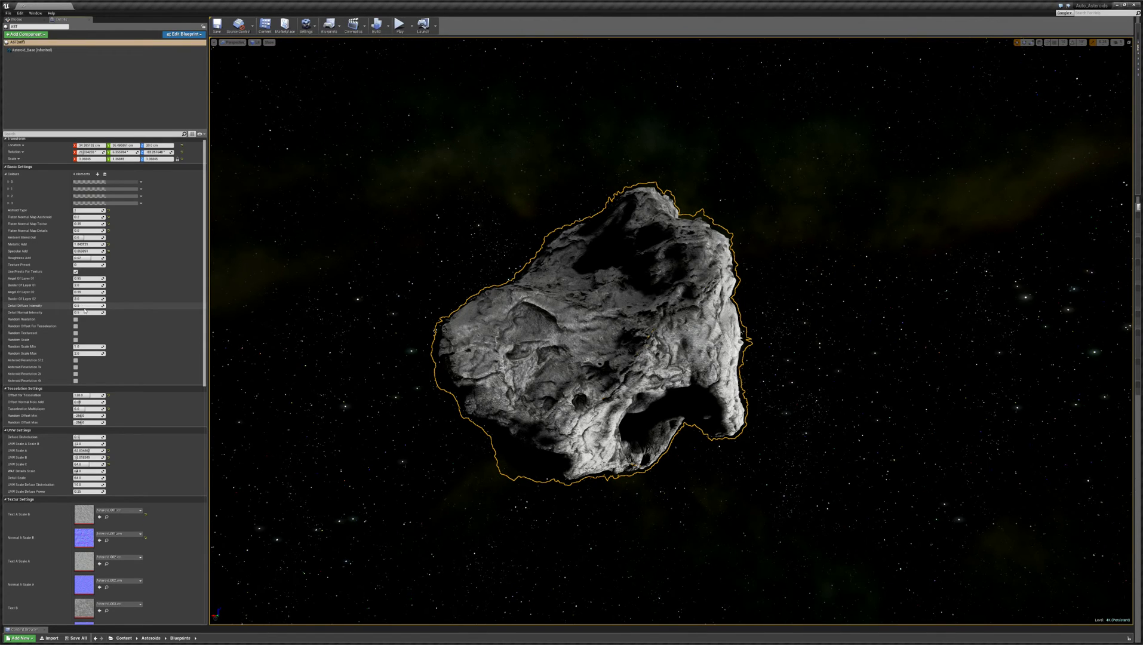
Step: Compare detail intensities of 0 and 1 on the asteroid's surface up close, and set the Detail Normal Intensity to 0.5
{"action": "type", "text": "0"}
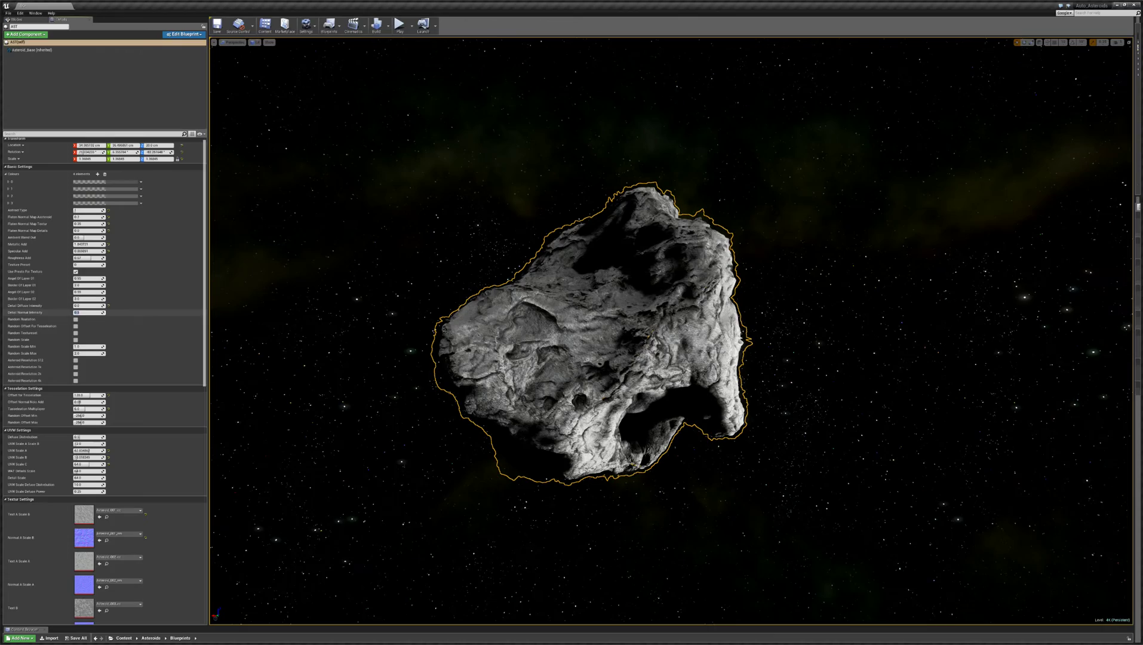
{"action": "right_click_drag", "start_coordinate": [418, 286], "coordinate": [384, 301]}
{"action": "key", "text": "w"}
{"action": "key", "text": "s"}
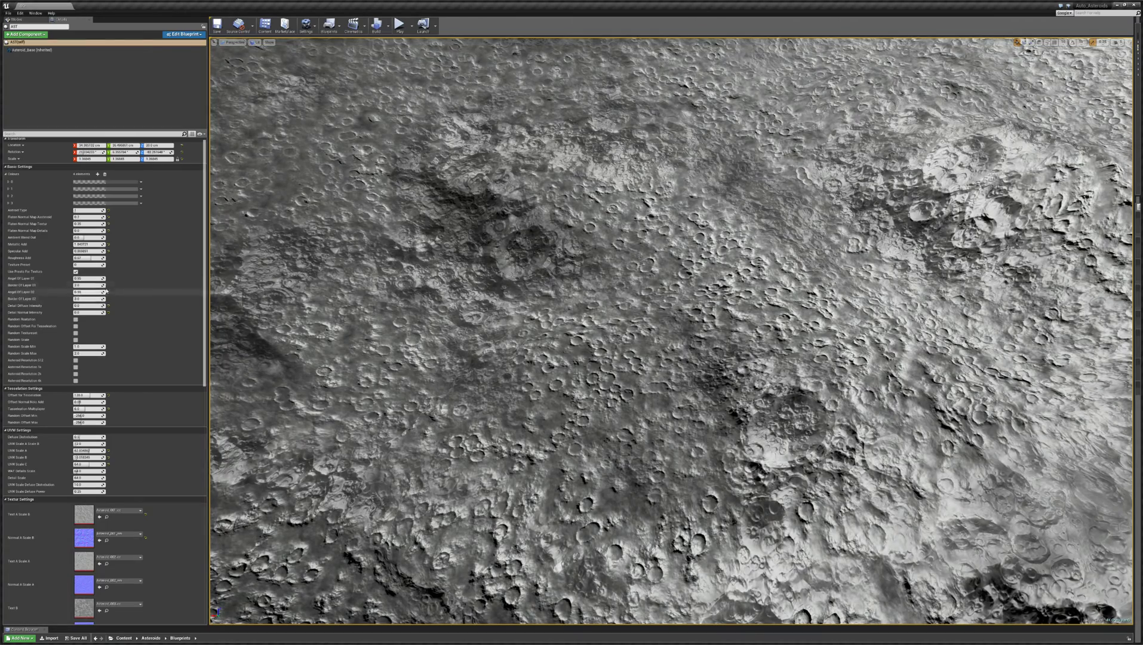
{"action": "type", "text": "1"}
{"action": "left_click", "coordinate": [84, 311]}
{"action": "type", "text": "1"}
{"action": "key", "text": "Return"}
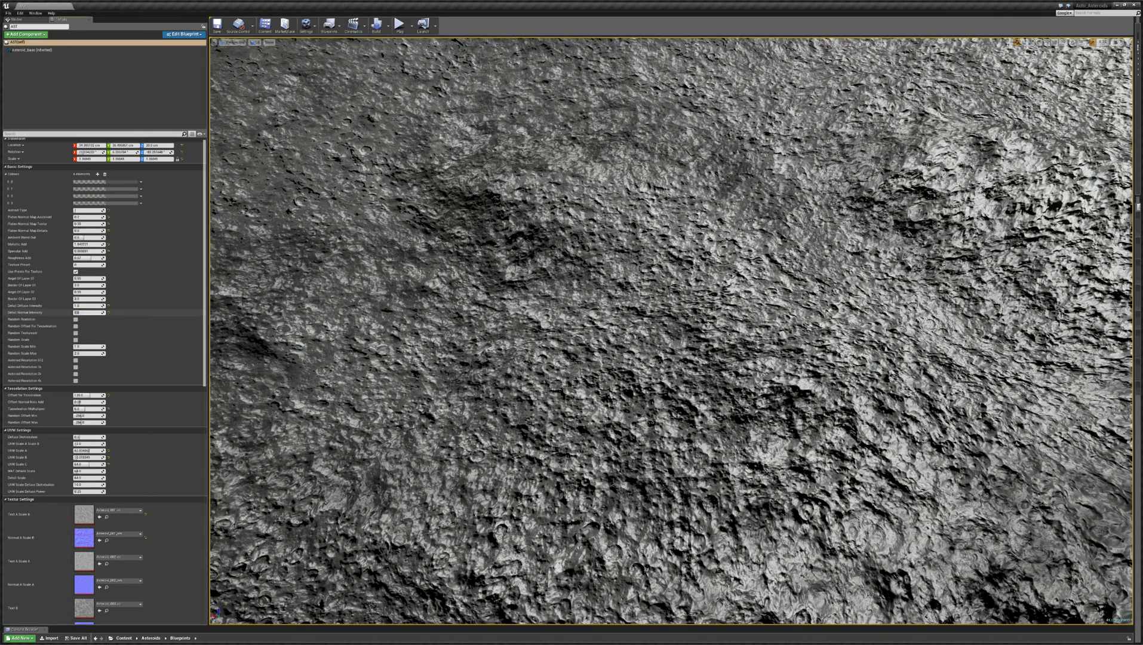
{"action": "type", "text": ".5"}
{"action": "key", "text": "Return"}
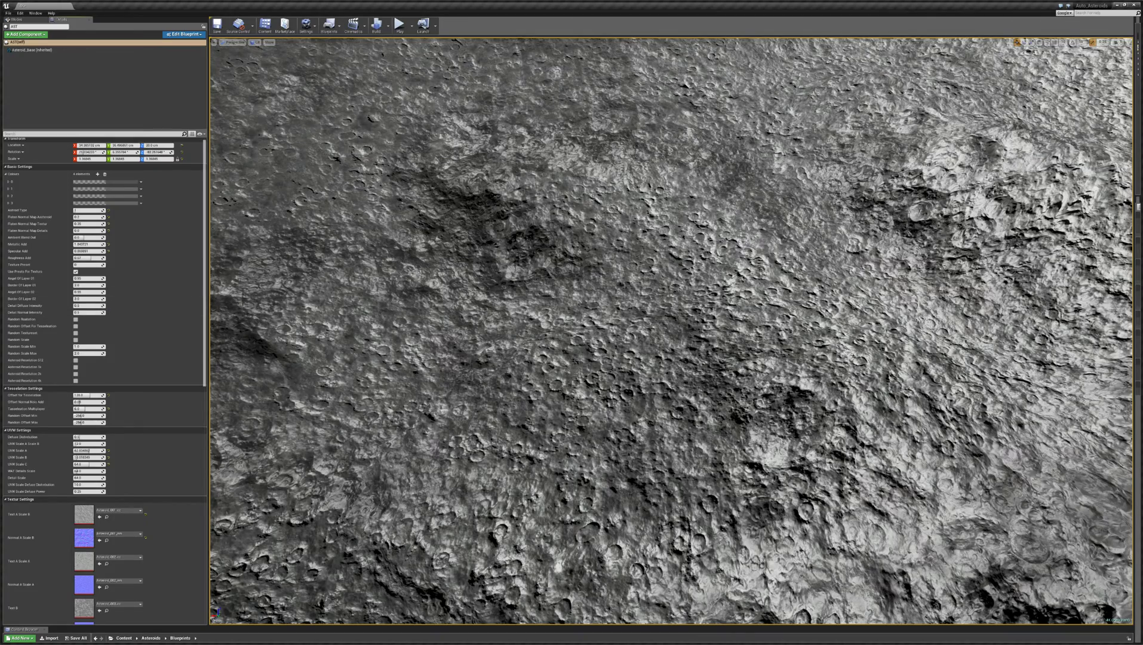
Step: Bring the whole asteroid into view and set its Asteroid Type to 4
{"action": "right_click_drag", "start_coordinate": [538, 311], "coordinate": [503, 330]}
{"action": "key", "text": "s"}
{"action": "key", "text": "d"}
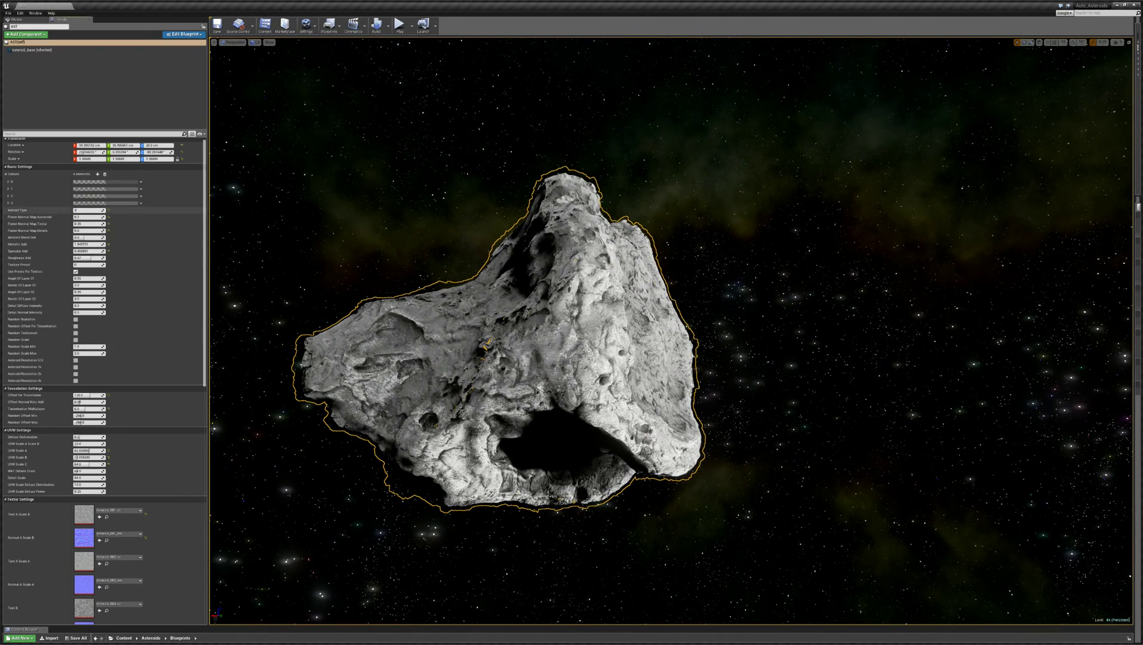
{"action": "left_click_drag", "start_coordinate": [88, 211], "coordinate": [78, 210]}
{"action": "type", "text": "4"}
{"action": "key", "text": "Return"}
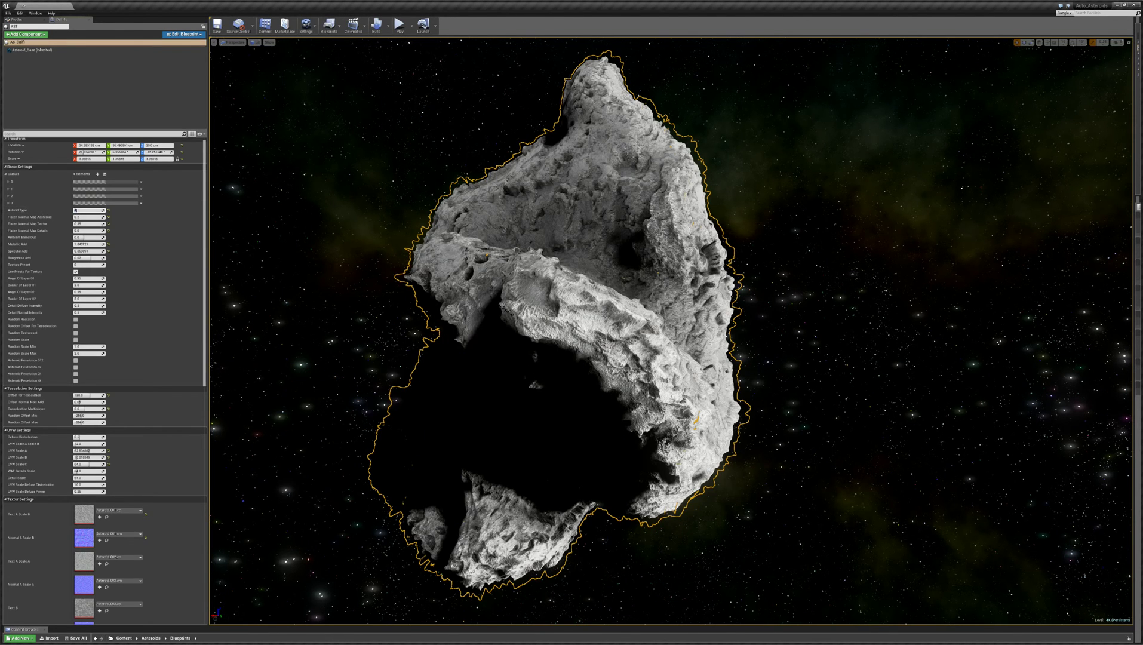
Step: Move the universe background actor away from the asteroid and delete it from the level
{"action": "left_click", "coordinate": [310, 251]}
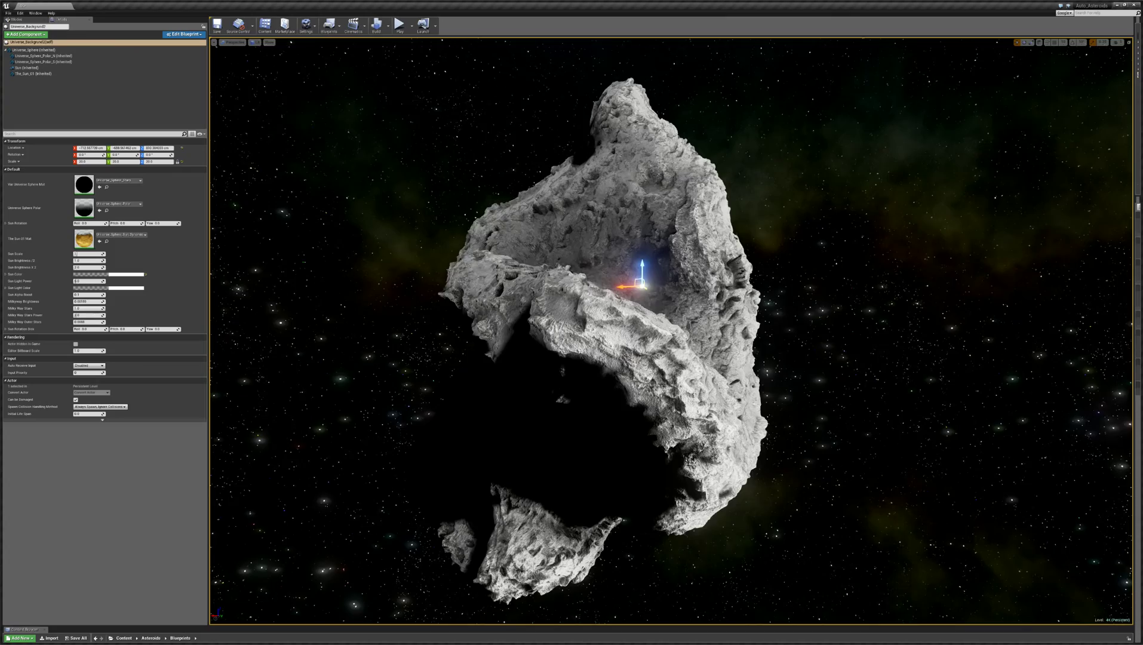
{"action": "key", "text": "d"}
{"action": "right_click_drag", "start_coordinate": [669, 334], "coordinate": [603, 323]}
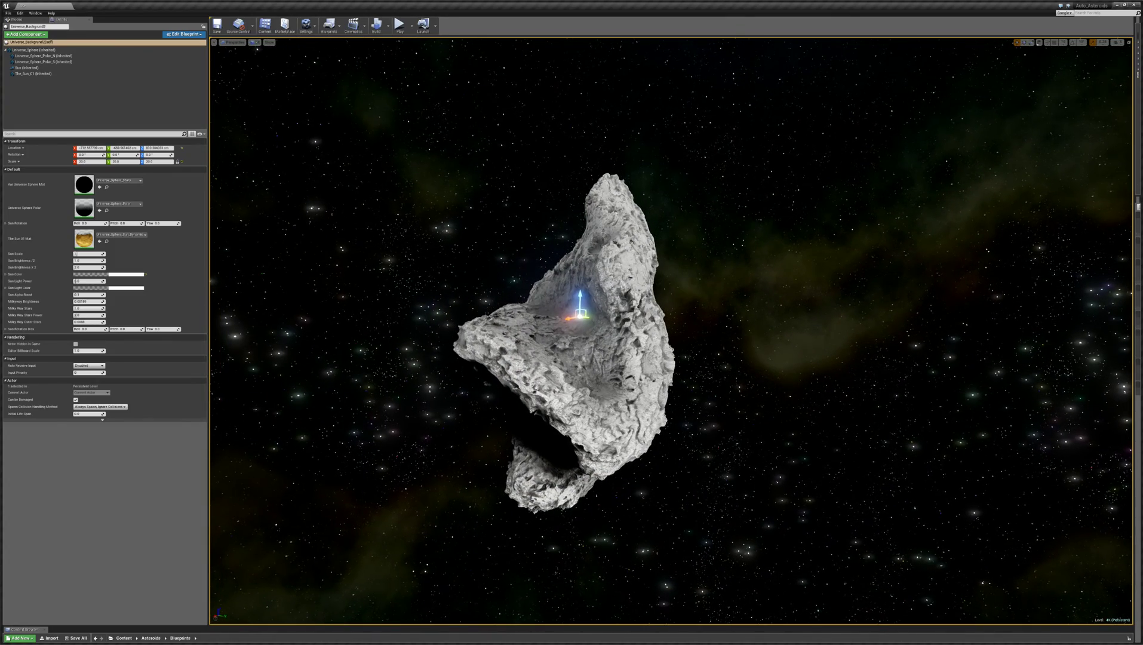
{"action": "left_click_drag", "start_coordinate": [562, 318], "coordinate": [274, 279]}
{"action": "key", "text": "s"}
{"action": "mouse_move", "coordinate": [274, 279]}
{"action": "right_mouse_down"}
{"action": "mouse_move", "coordinate": [264, 283]}
{"action": "mouse_move", "coordinate": [277, 283]}
{"action": "right_mouse_up"}
{"action": "key", "text": "a"}
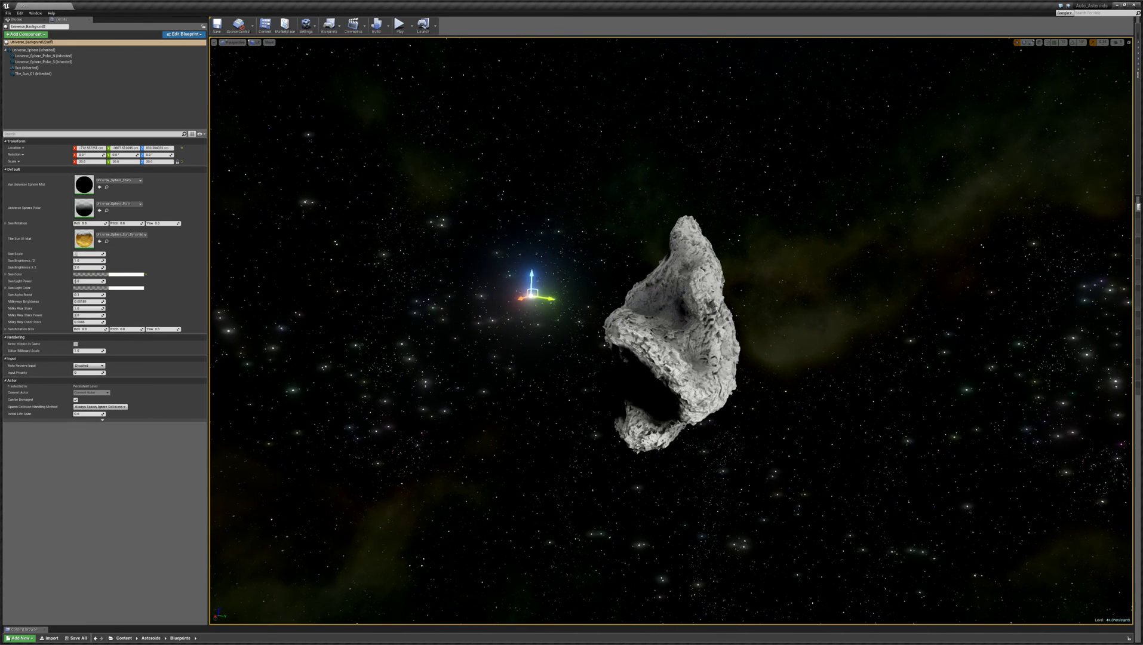
{"action": "key", "text": "Delete"}
Step: Select the asteroid, inspect it from another angle against the empty background, and clear the selection
{"action": "left_click", "coordinate": [696, 244]}
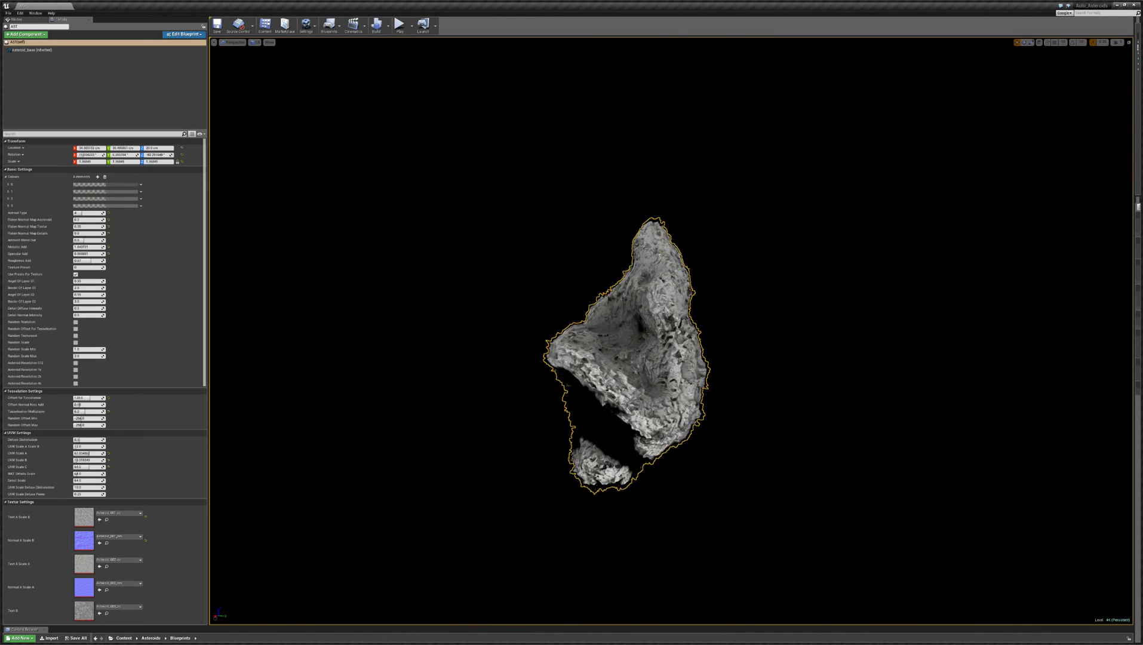
{"action": "key", "text": "d"}
{"action": "right_click_drag", "start_coordinate": [696, 244], "coordinate": [618, 244]}
{"action": "key", "text": "w"}
{"action": "key", "text": "a"}
{"action": "key", "text": "w"}
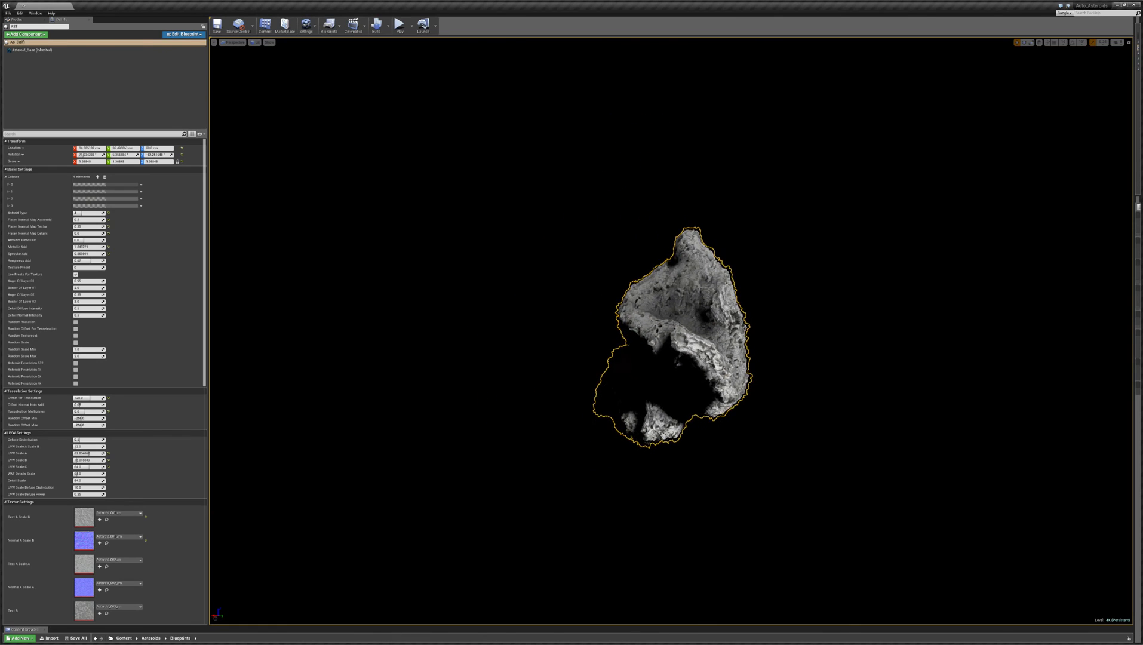
{"action": "left_click", "coordinate": [870, 382]}
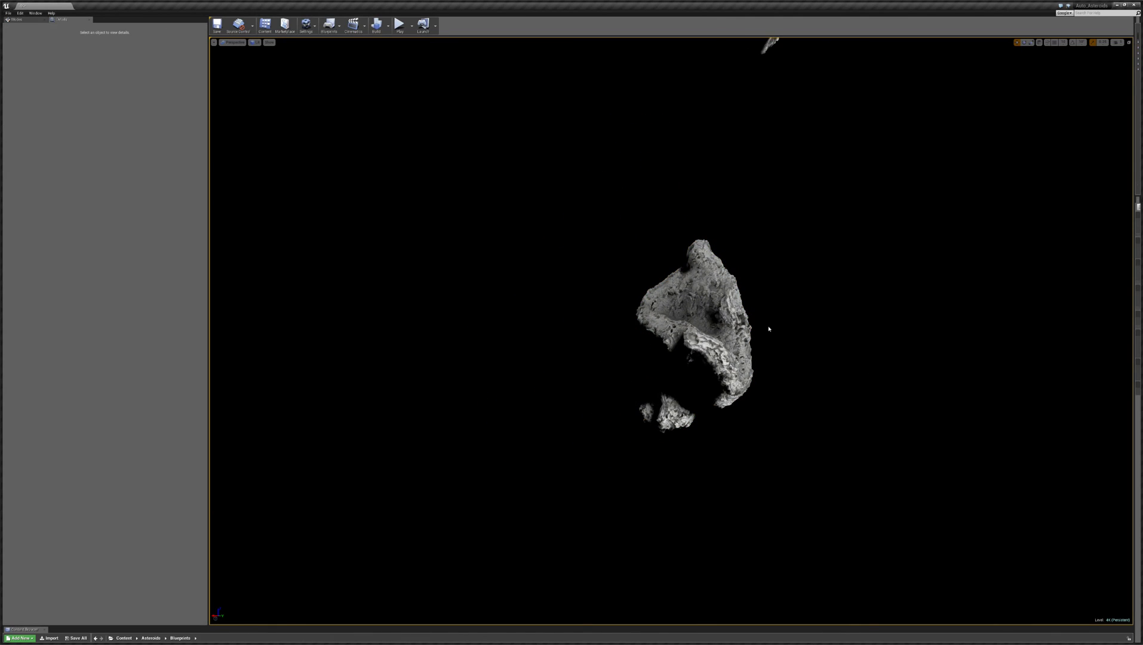